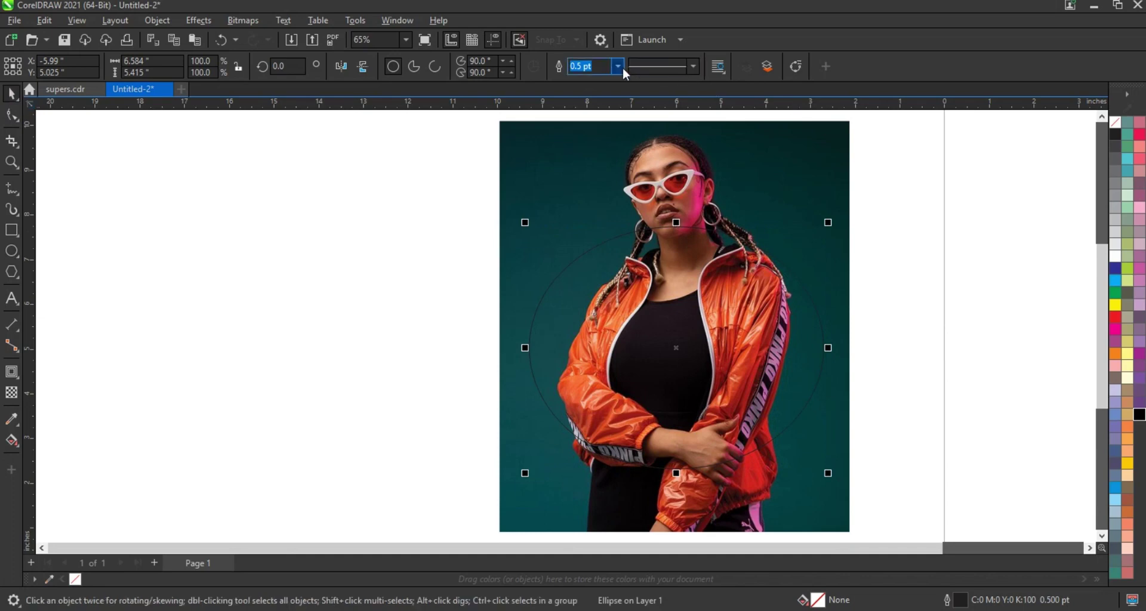
Step: Give the ellipse over the photo a 3.0 pt outline in white
click(619, 67)
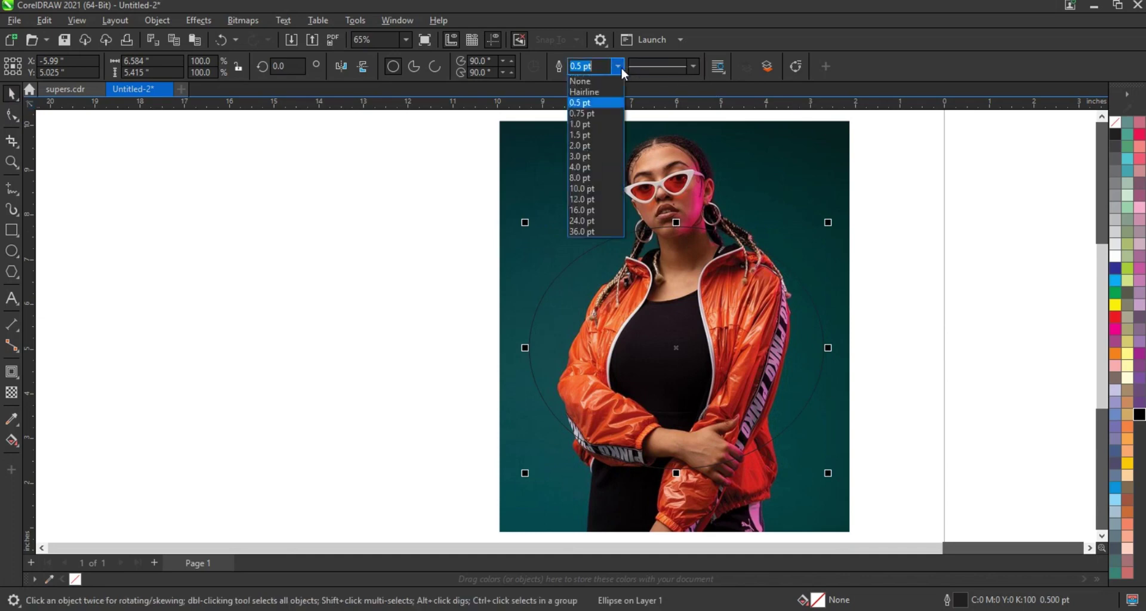
click(591, 156)
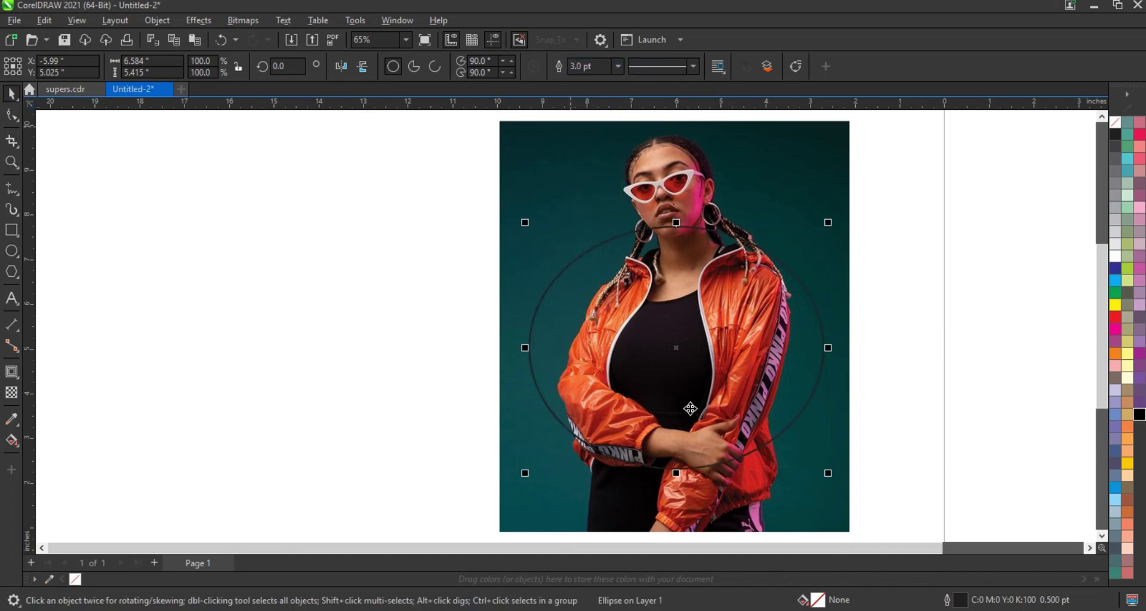
right_click(1116, 257)
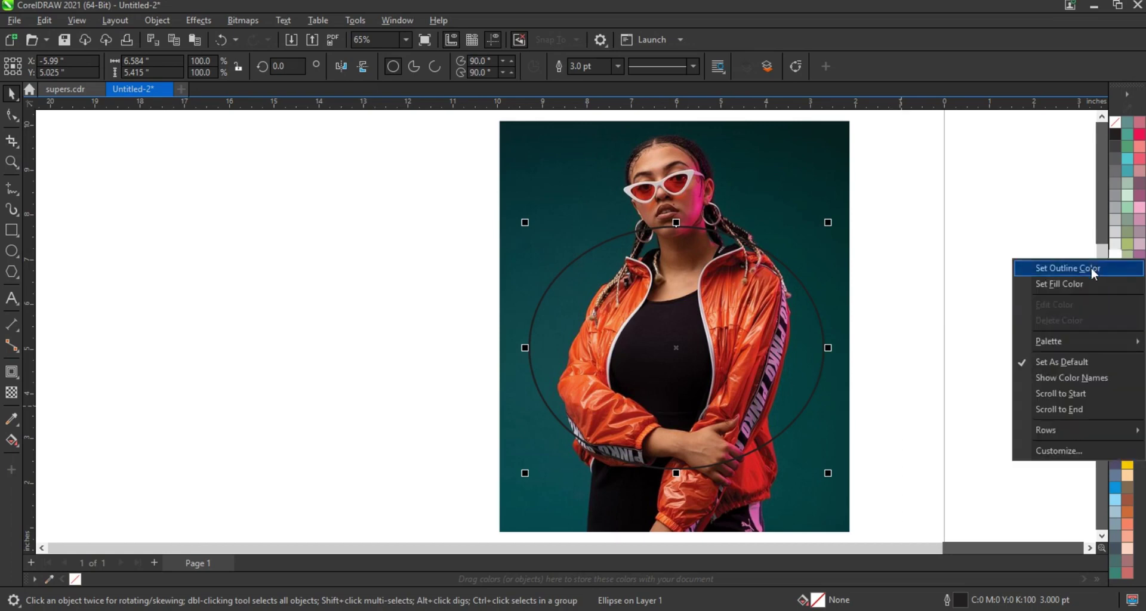
click(1069, 268)
click(703, 380)
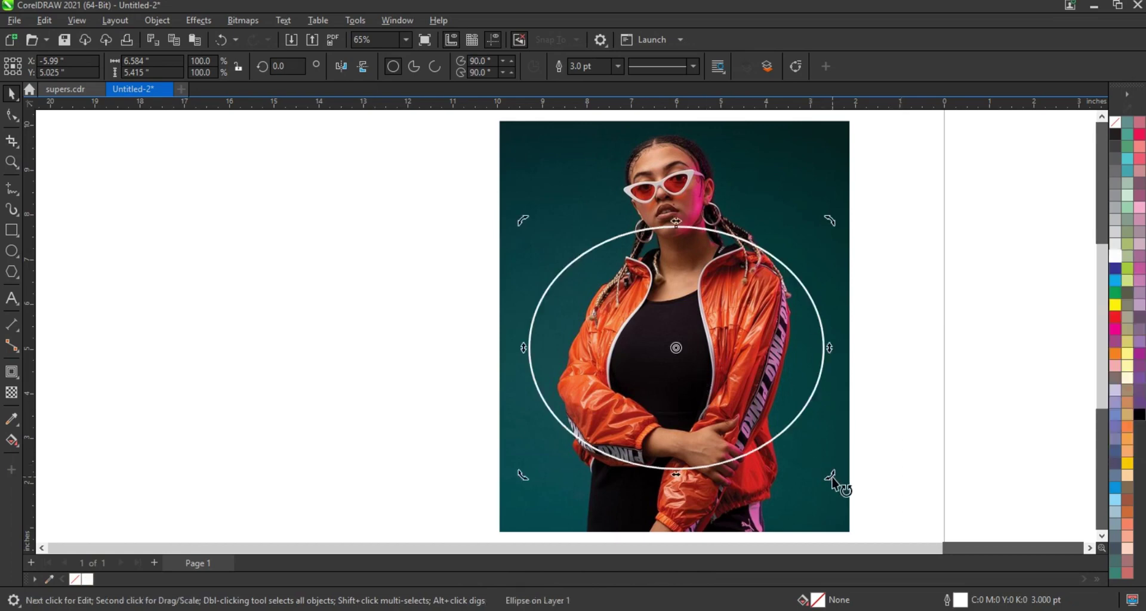
drag(836, 477, 830, 435)
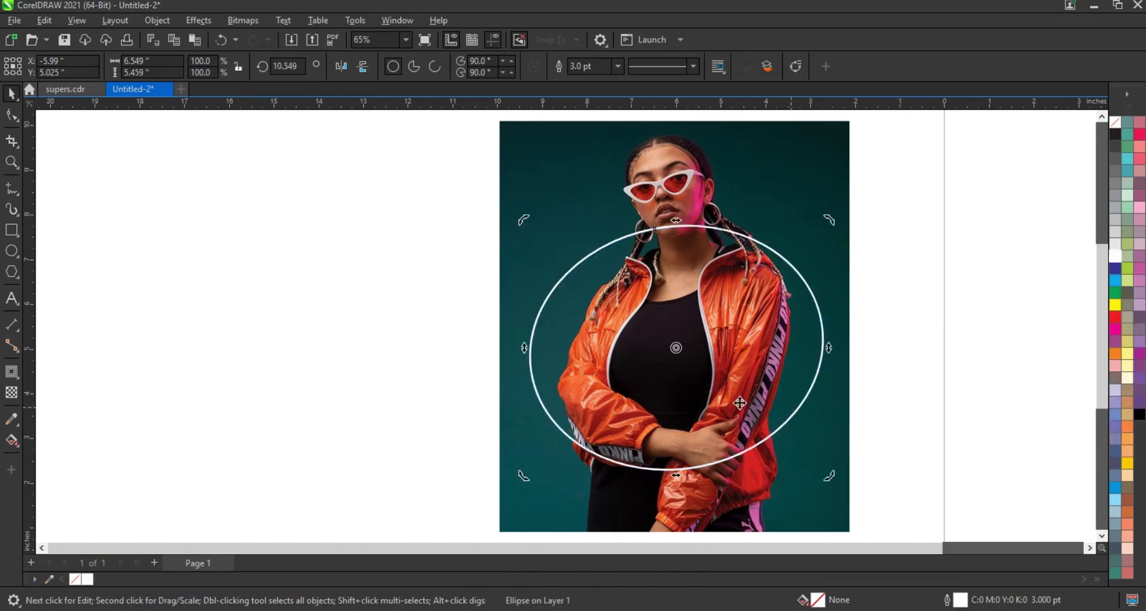
key(ctrl+z)
click(724, 371)
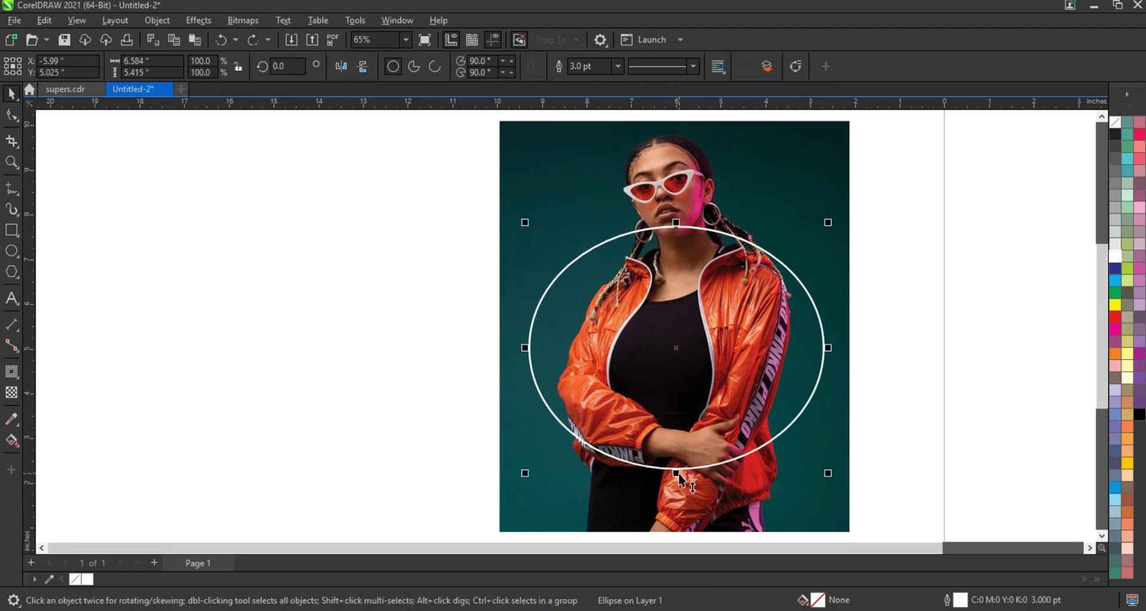
Step: Flatten the ellipse to about 4.1 inches high and tilt it about 26.6 degrees, widened to surround the model's torso
drag(679, 475, 678, 446)
click(689, 406)
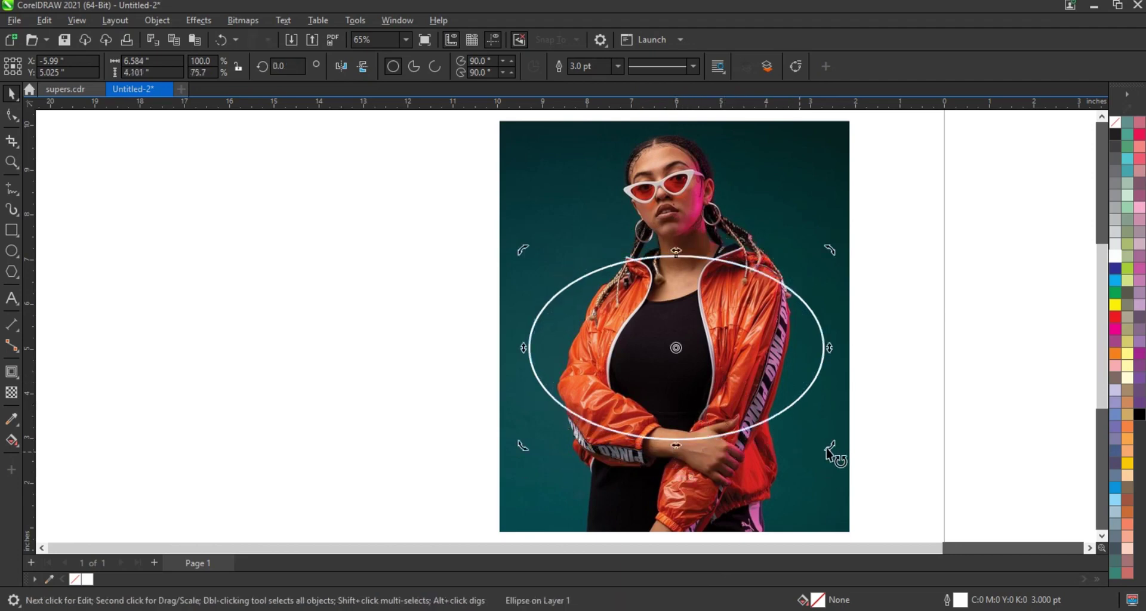
drag(827, 449, 840, 366)
drag(834, 246, 842, 226)
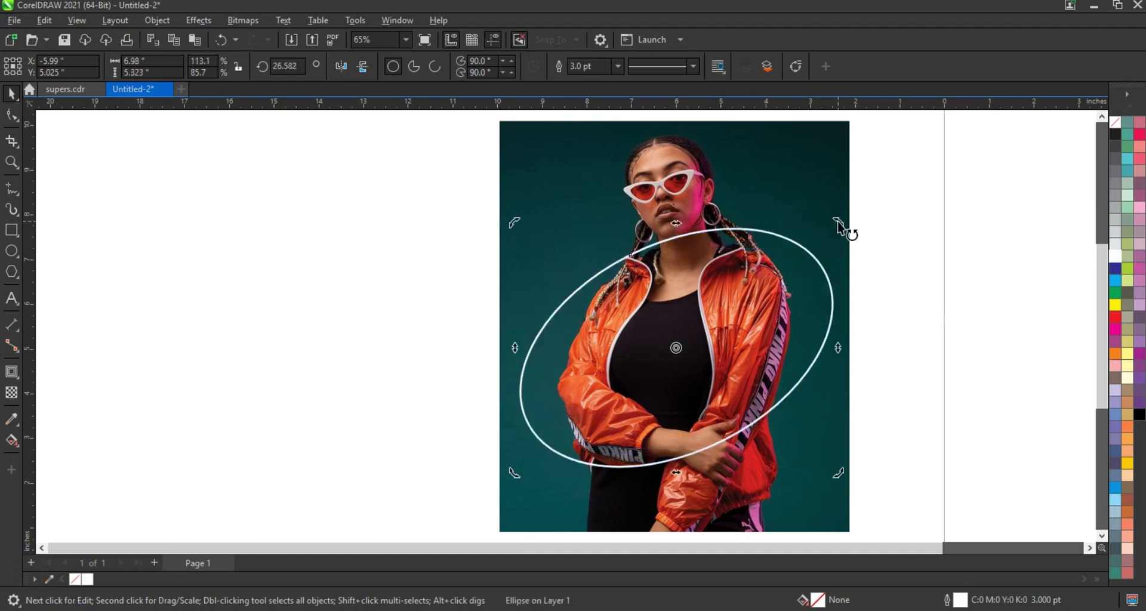
click(822, 273)
click(921, 279)
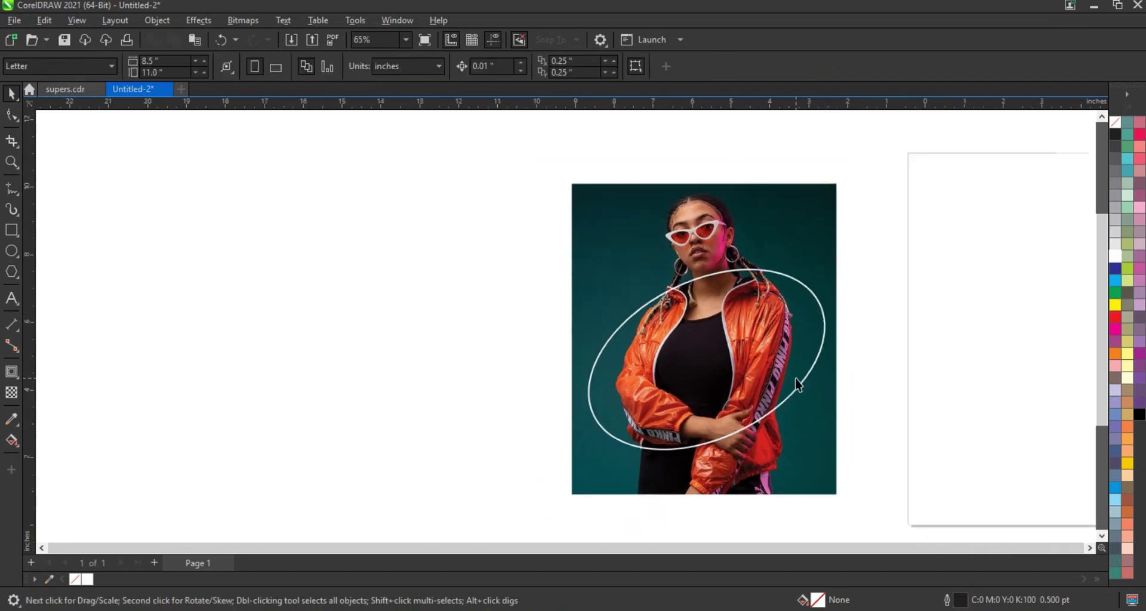
Step: Add the text PINKO in the empty area beside the photo, in Bayside Condensed Demo enlarged to about 188 pt
click(11, 299)
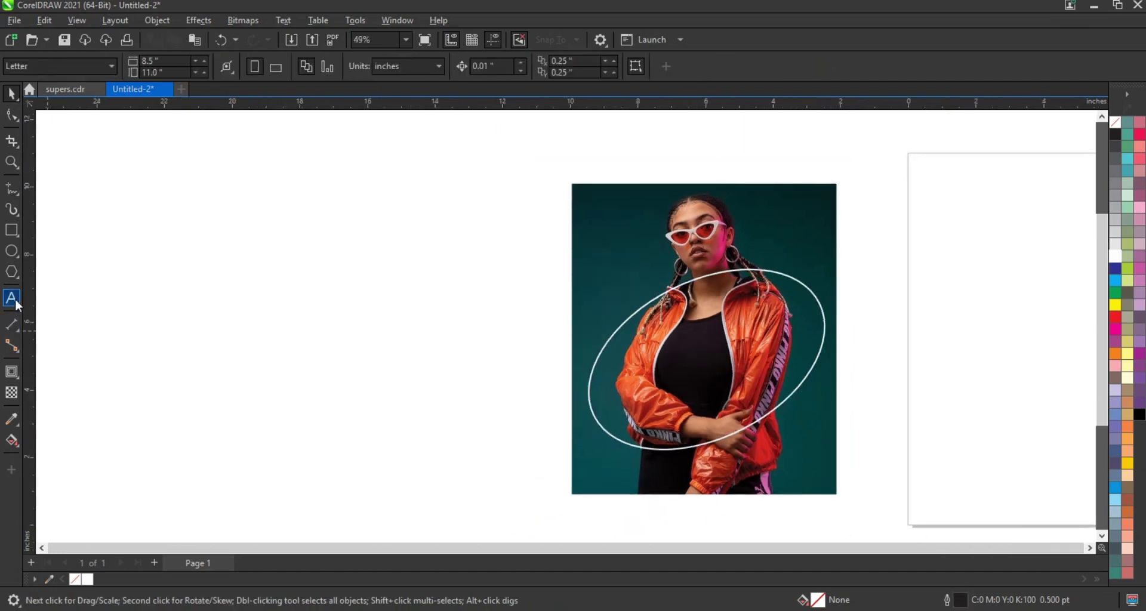
click(142, 346)
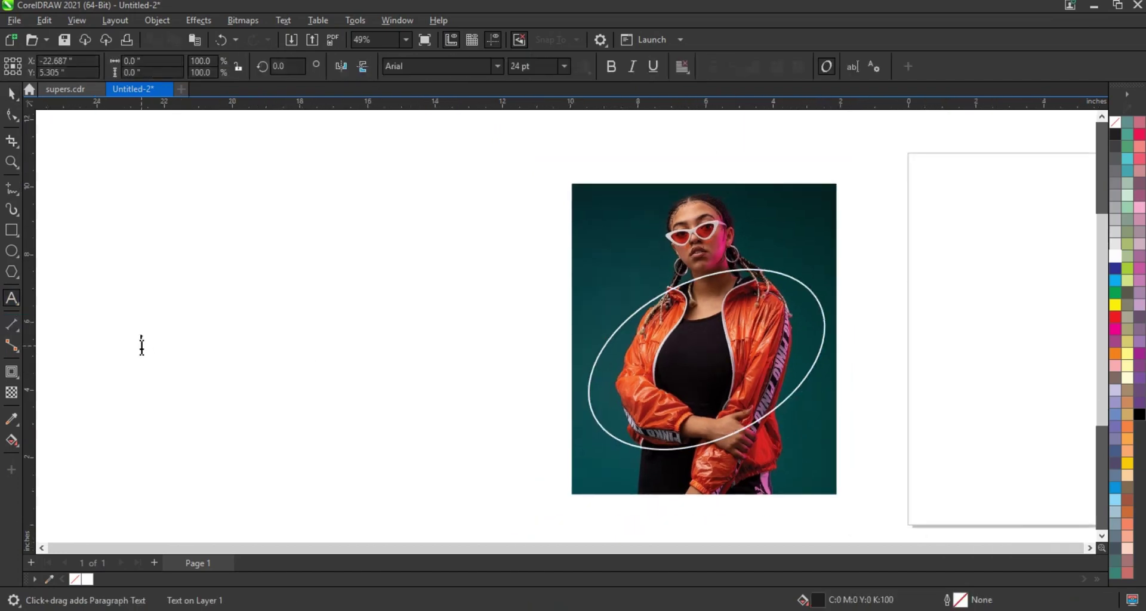
text(PINKO)
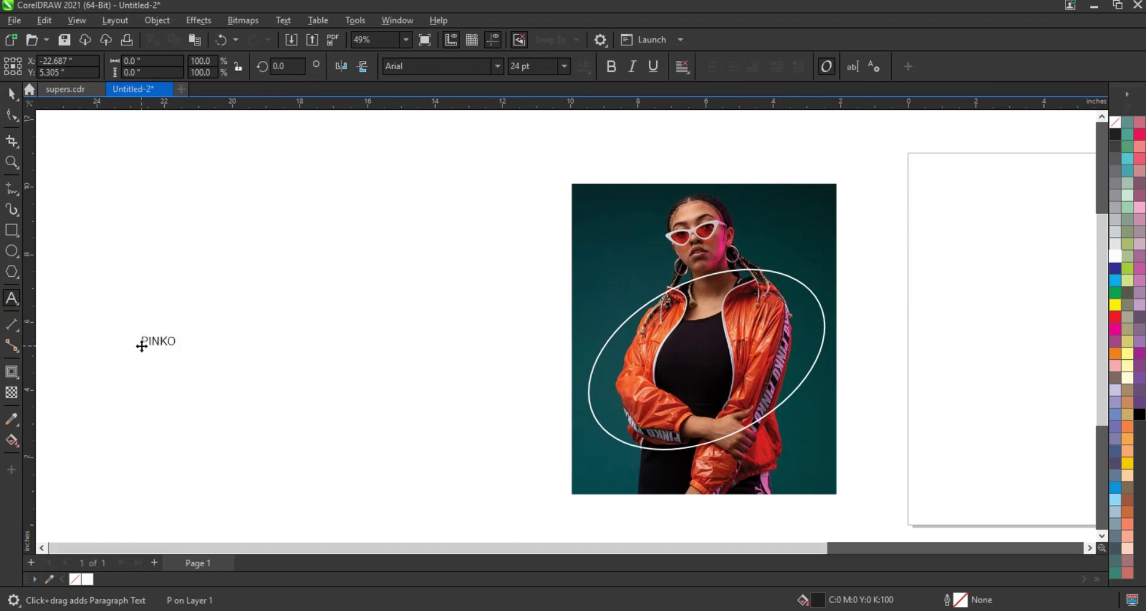
click(11, 94)
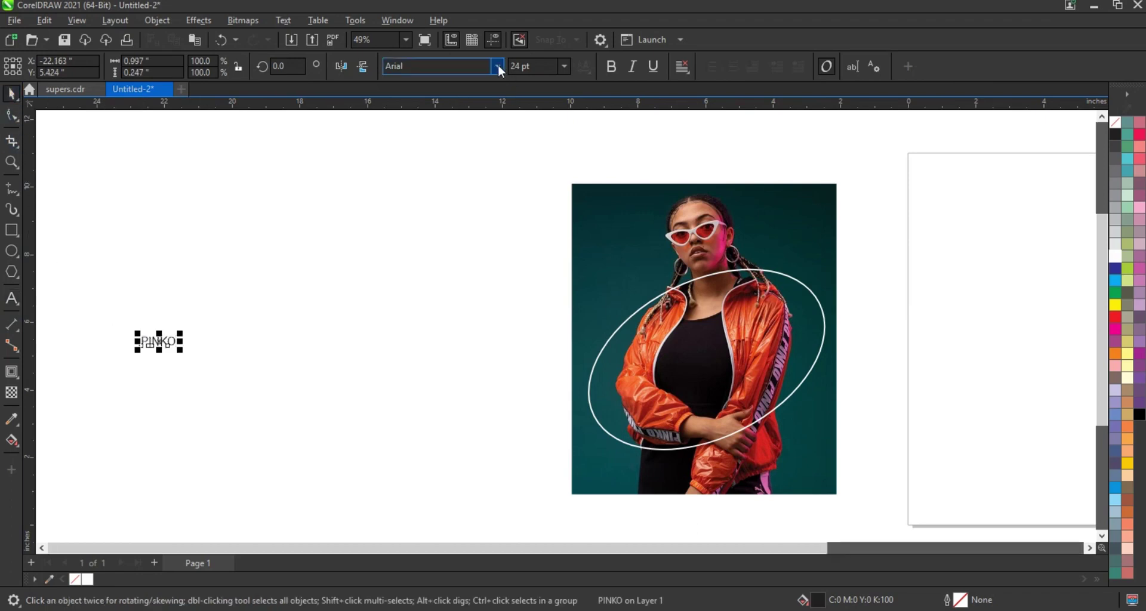
click(498, 66)
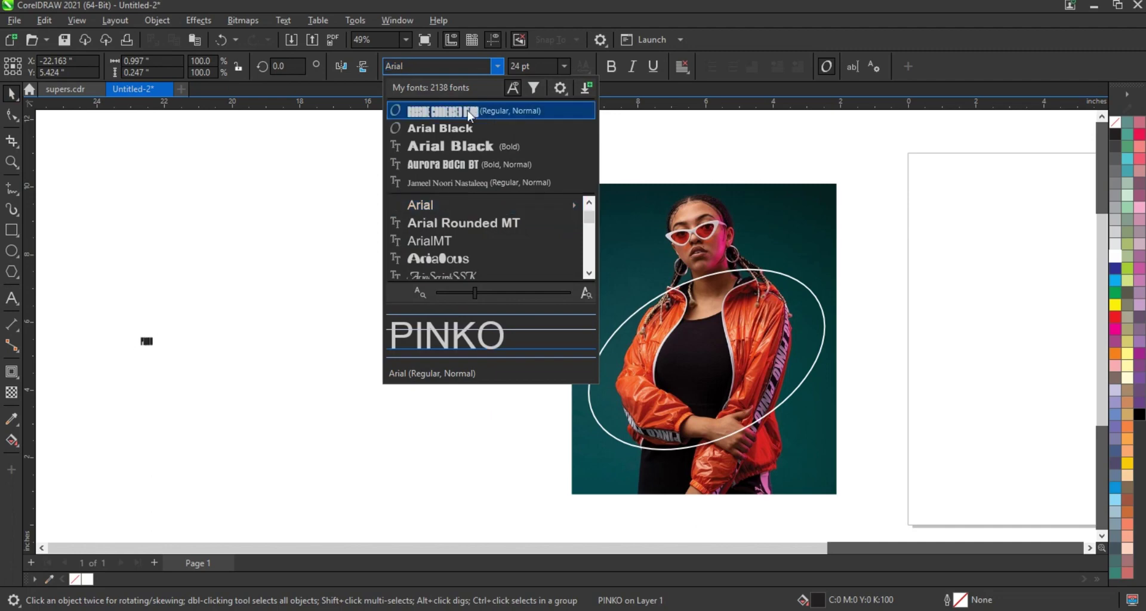
click(468, 110)
drag(162, 351, 232, 404)
Step: Add a trailing space after PINKO and copy the whole text including the space
click(18, 300)
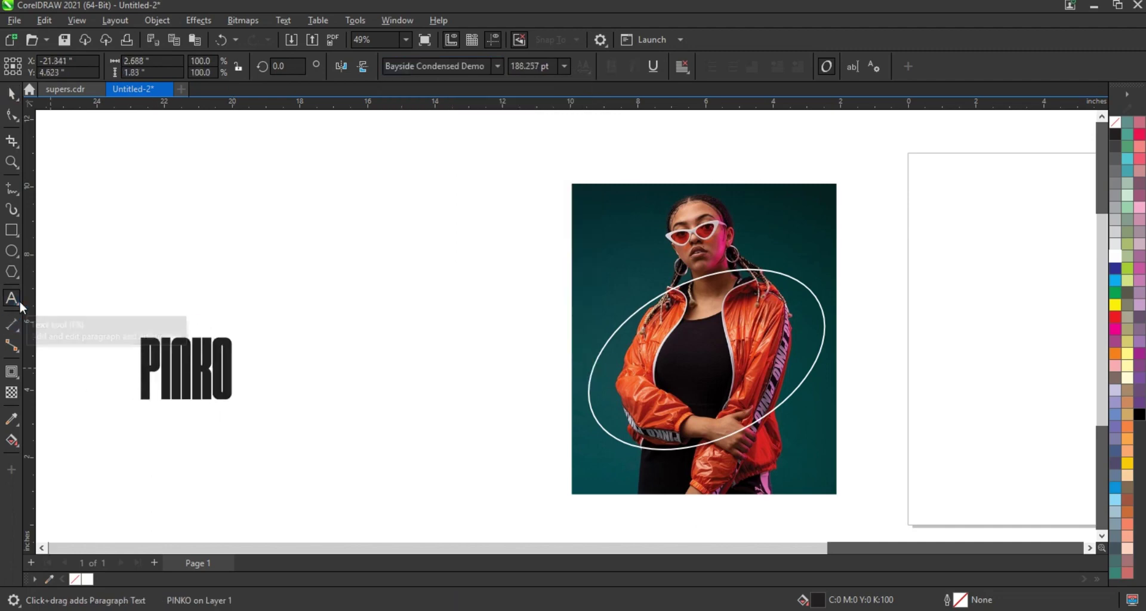
text(-)
key(BackSpace)
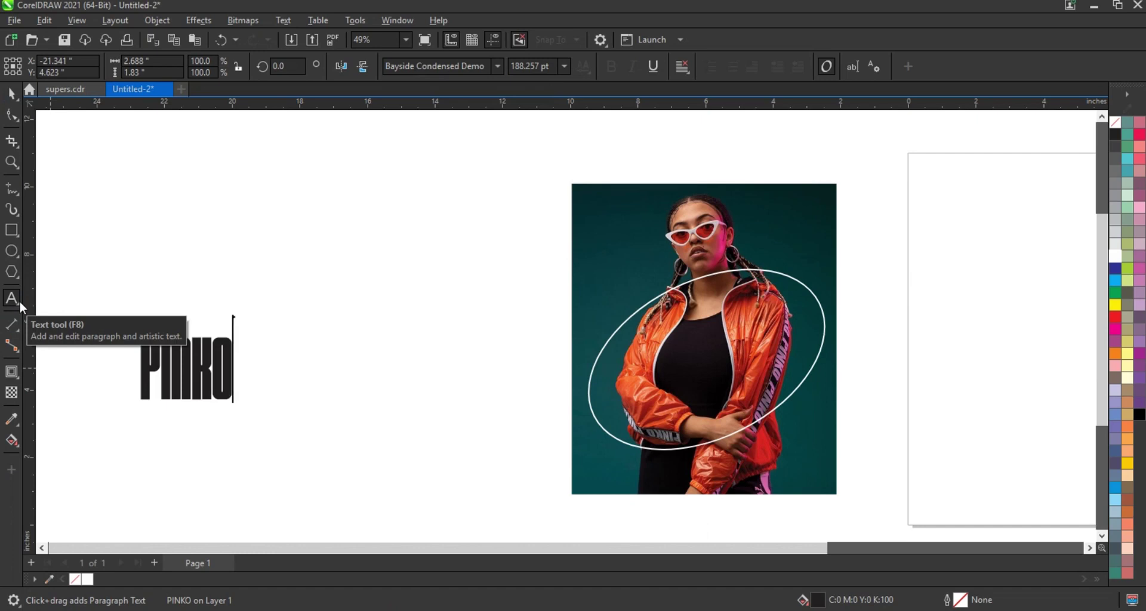
key(BackSpace)
key(shift+Left)
key(shift+Left)
key(shift+Left)
key(shift+Left)
key(shift+Left)
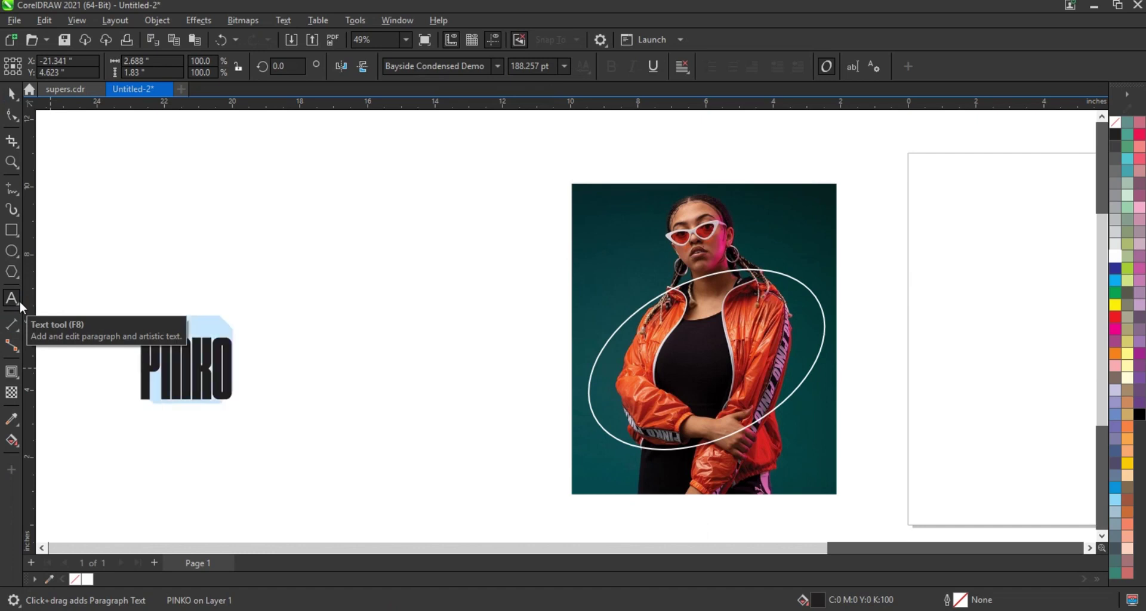
key(Right)
key(Right)
key(Right)
key(Right)
key(Right)
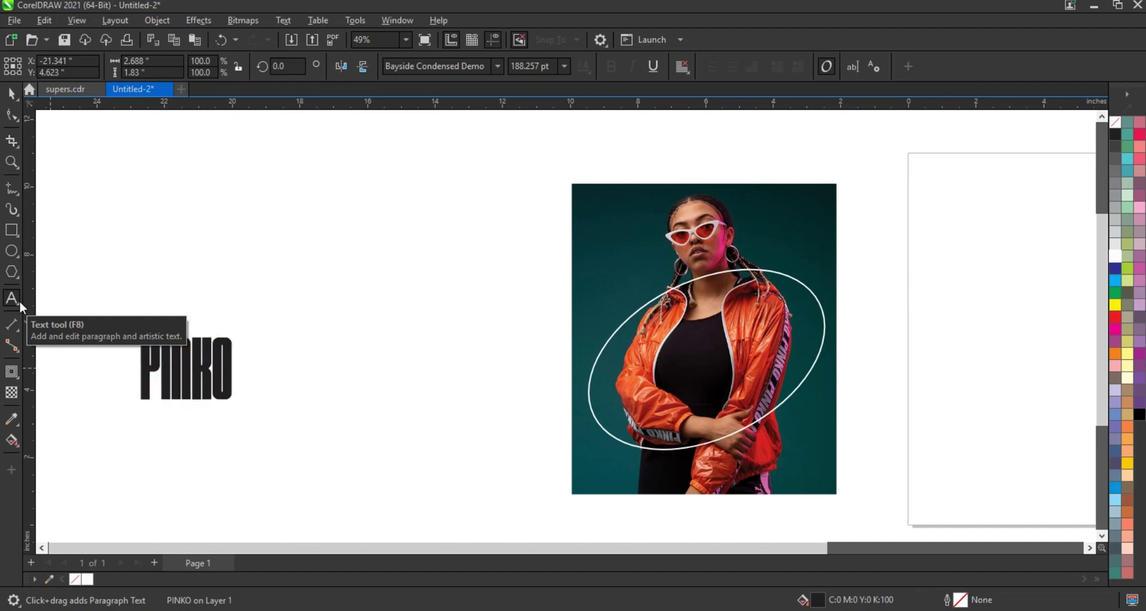
key(ctrl+a)
key(ctrl+c)
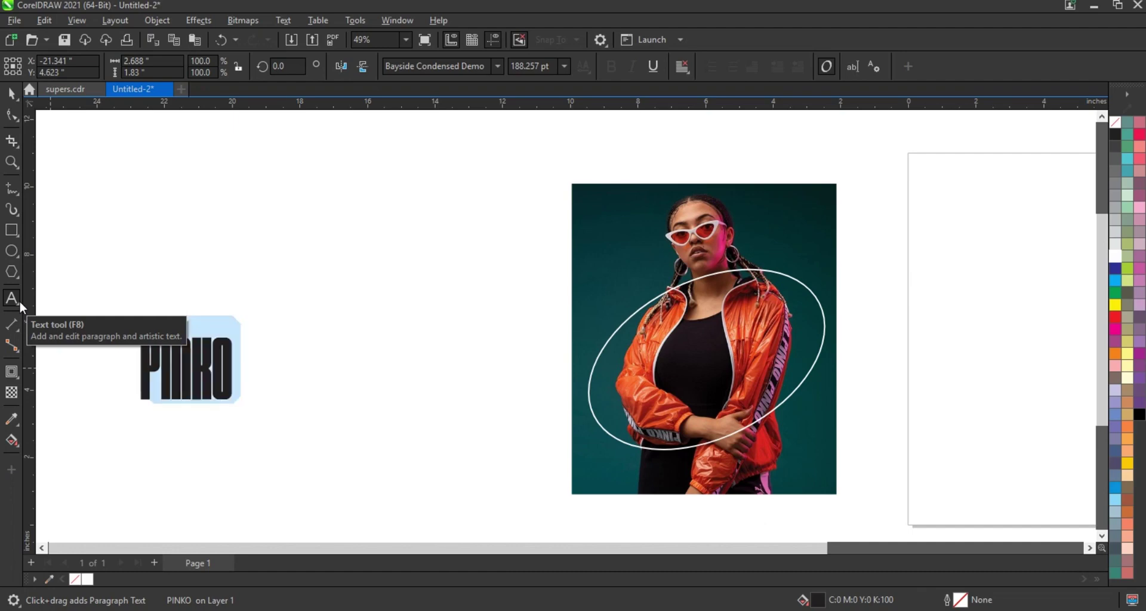
key(Right)
Step: Paste the copied word repeatedly until the line contains PINKO ten times
key(ctrl+v)
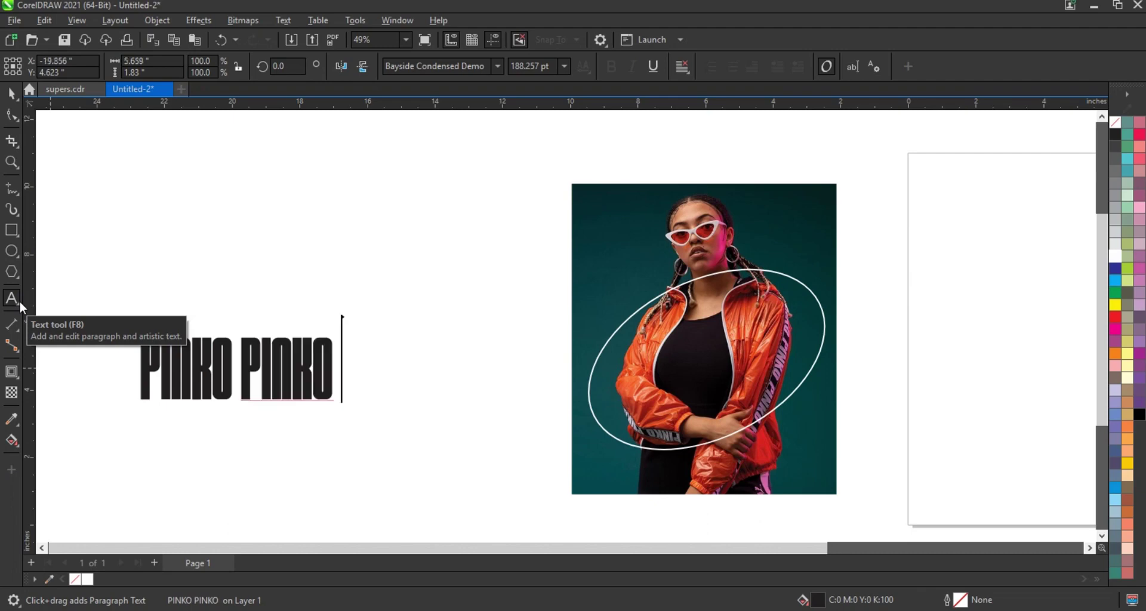
key(ctrl+v)
key(ctrl+v)
key(ctrl+v)
key(ctrl+v)
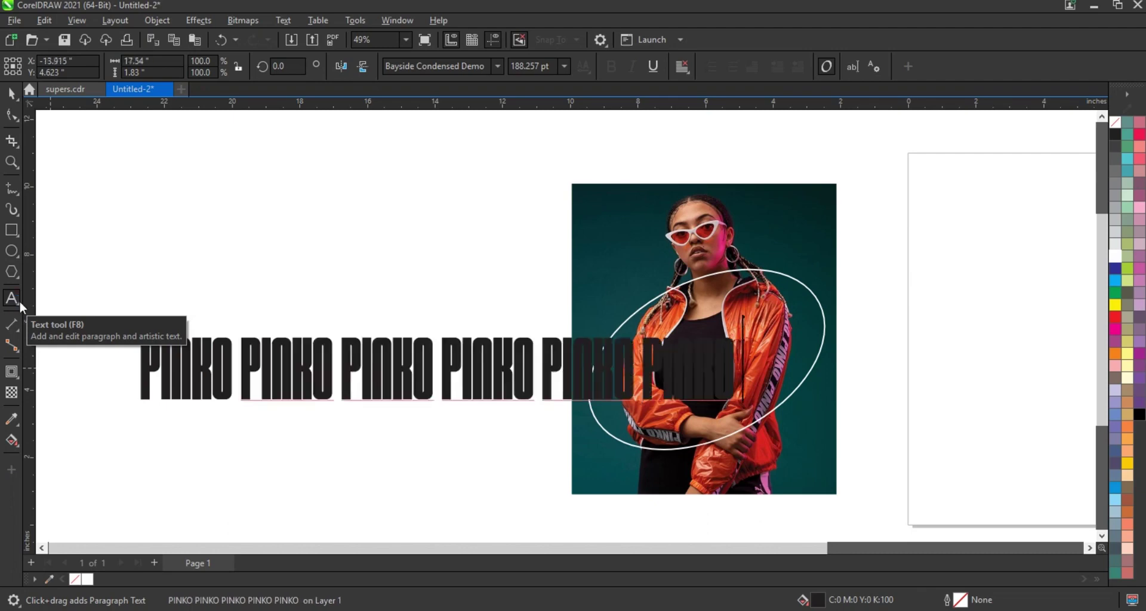
key(ctrl+v)
key(ctrl+v)
key(ctrl+v)
key(ctrl+v)
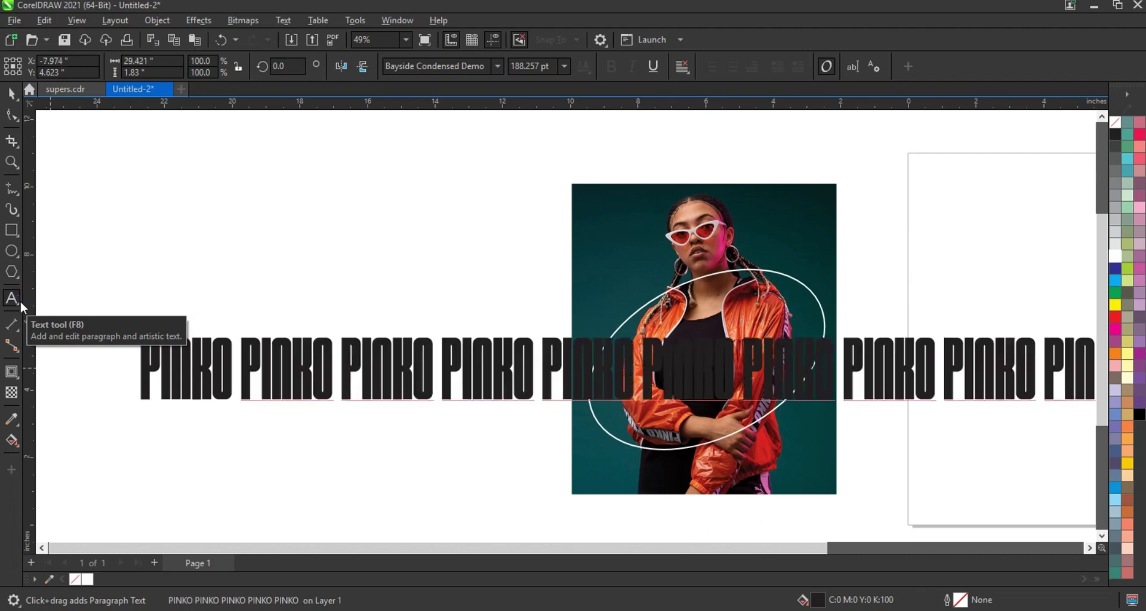
Step: Scale the repeated PINKO line down to about 86 pt and fill it with white
click(15, 99)
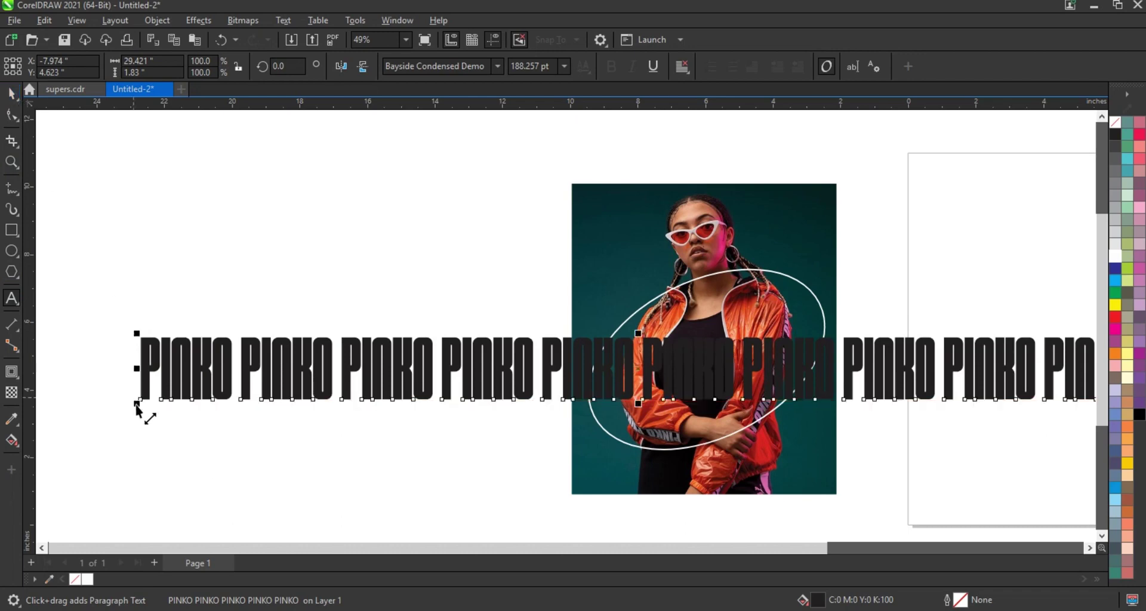
drag(144, 412, 256, 397)
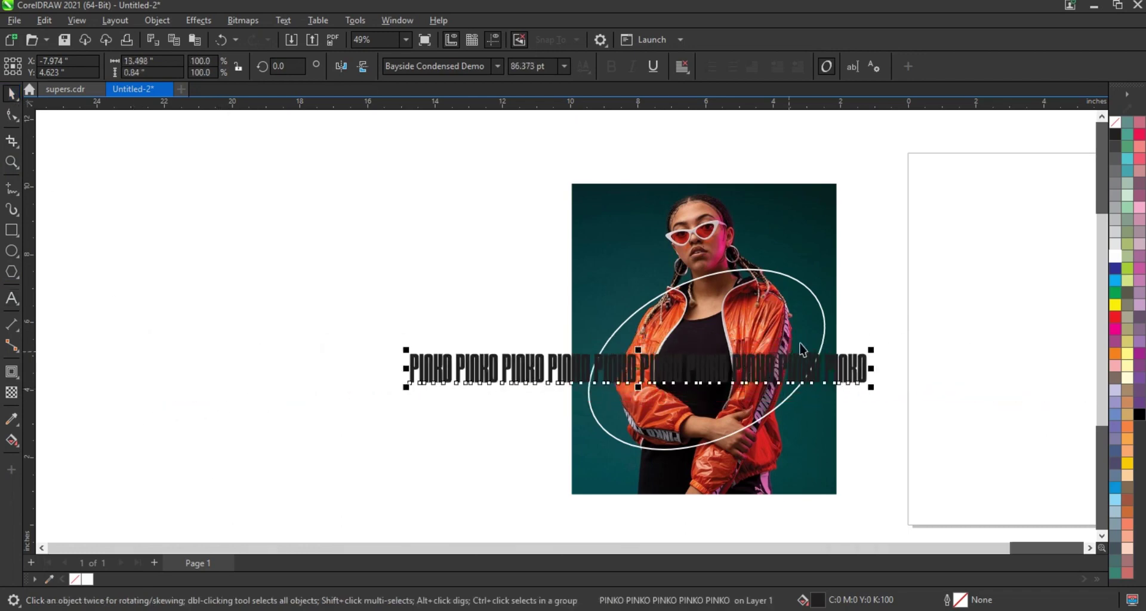
click(1115, 258)
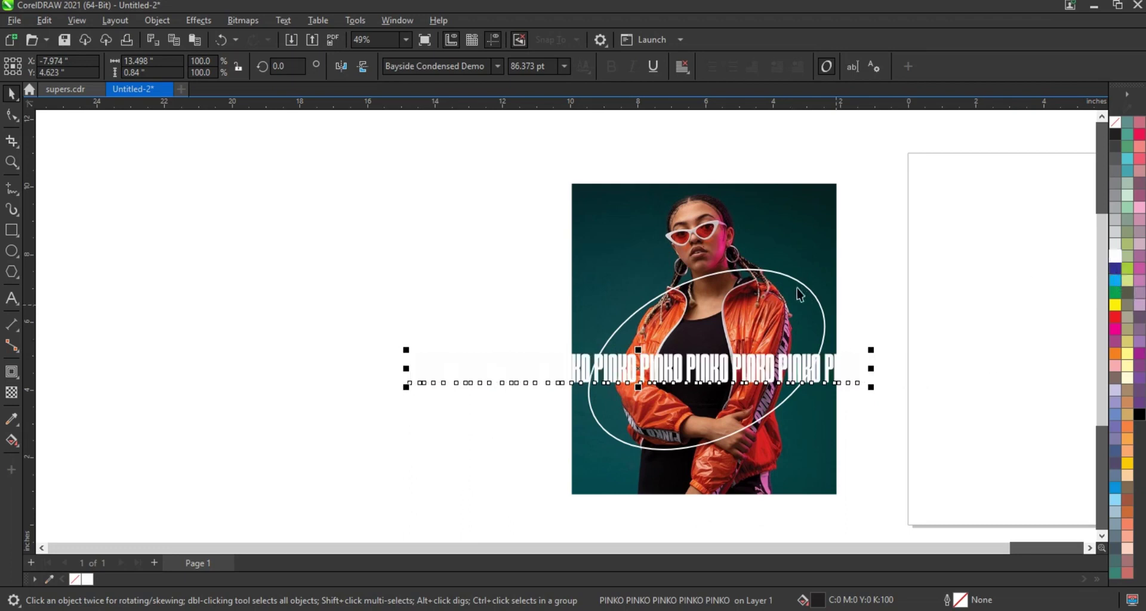
Step: Fit the white PINKO line to the ellipse as its path and use the orientation that keeps the letters vertical and skewed
shift+click(794, 285)
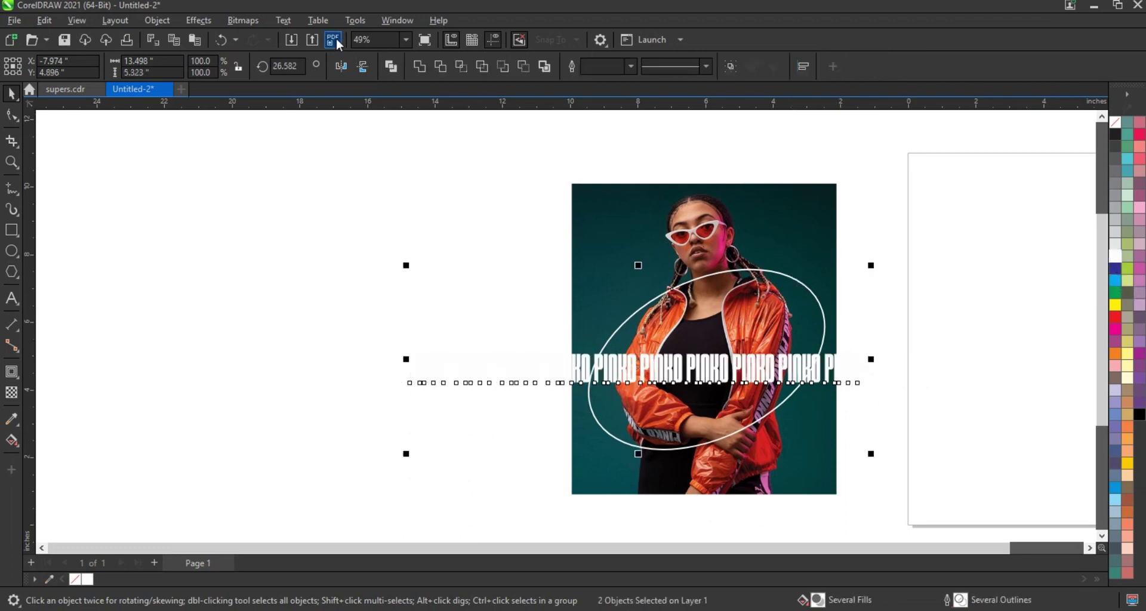
click(289, 23)
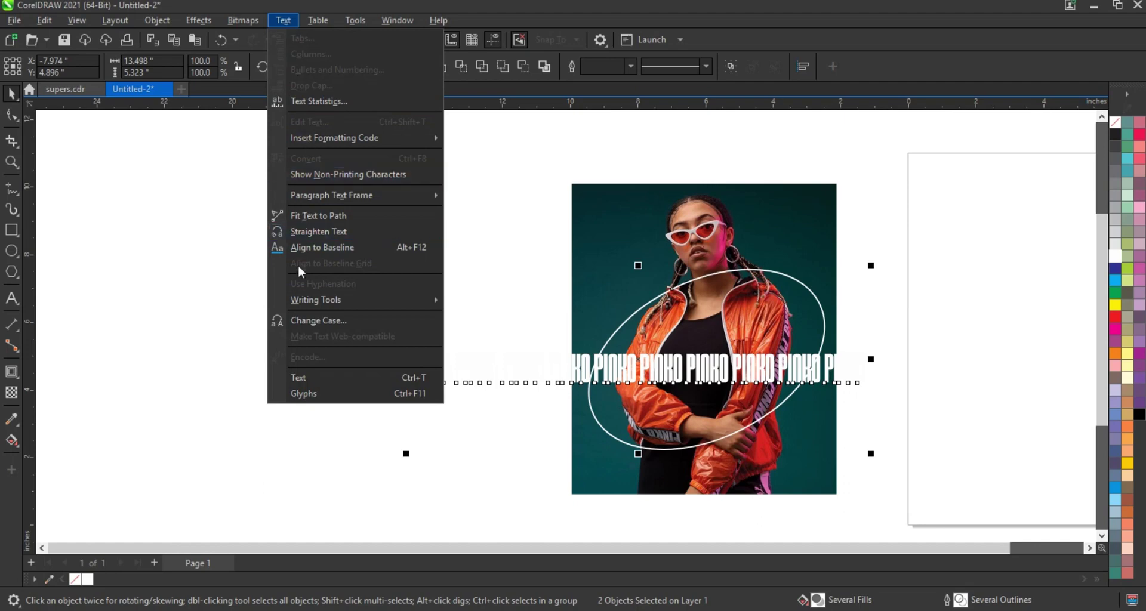
click(299, 217)
click(820, 327)
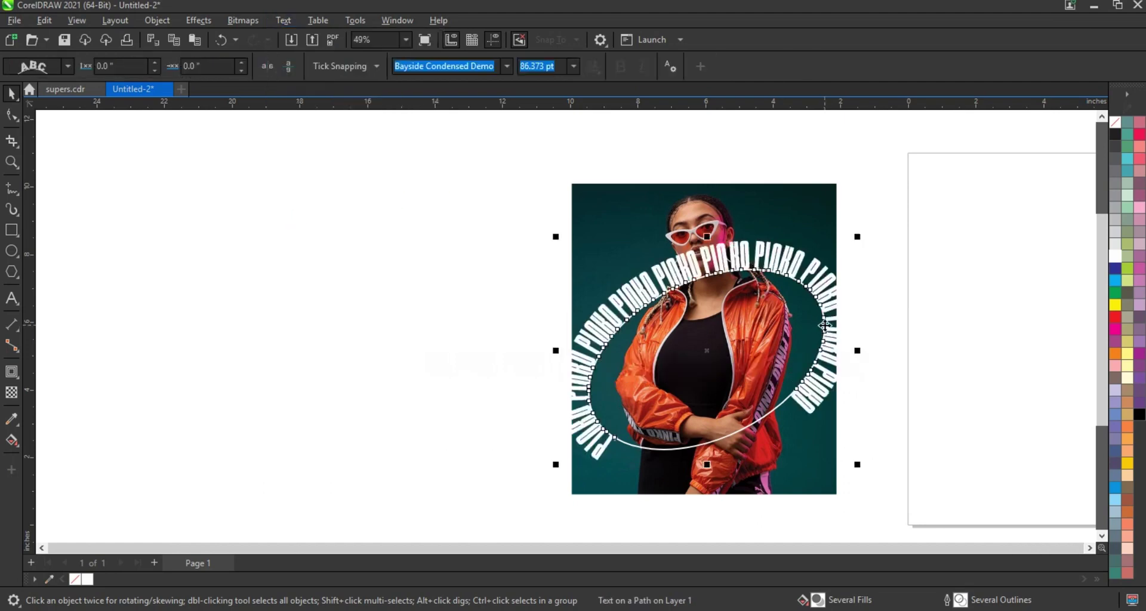
click(67, 65)
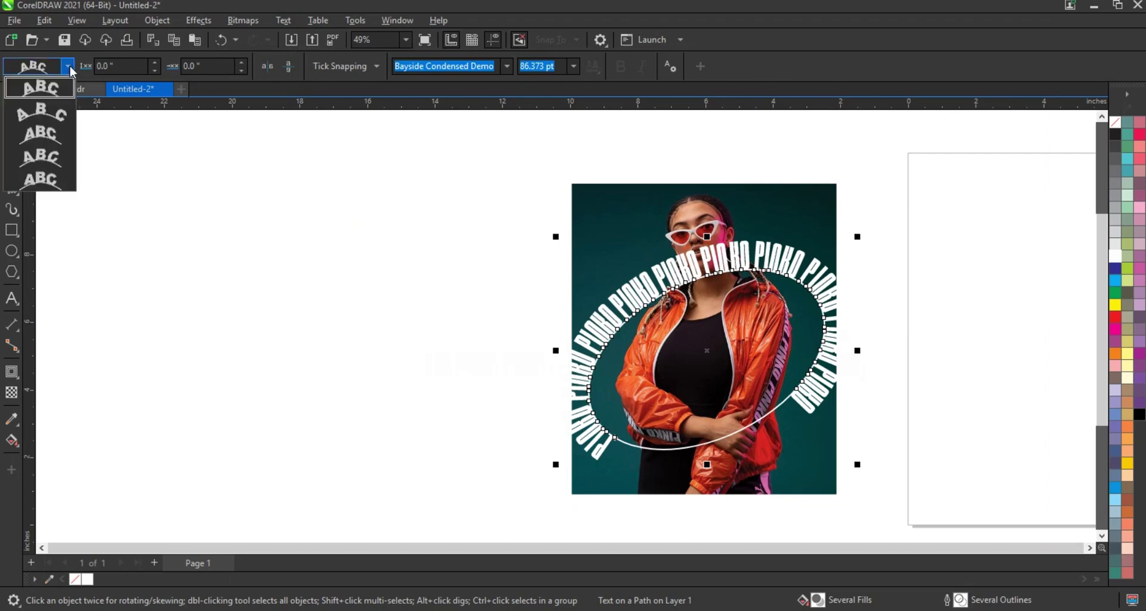
click(45, 141)
key(shift+F2)
scroll(480, 329, down, 1)
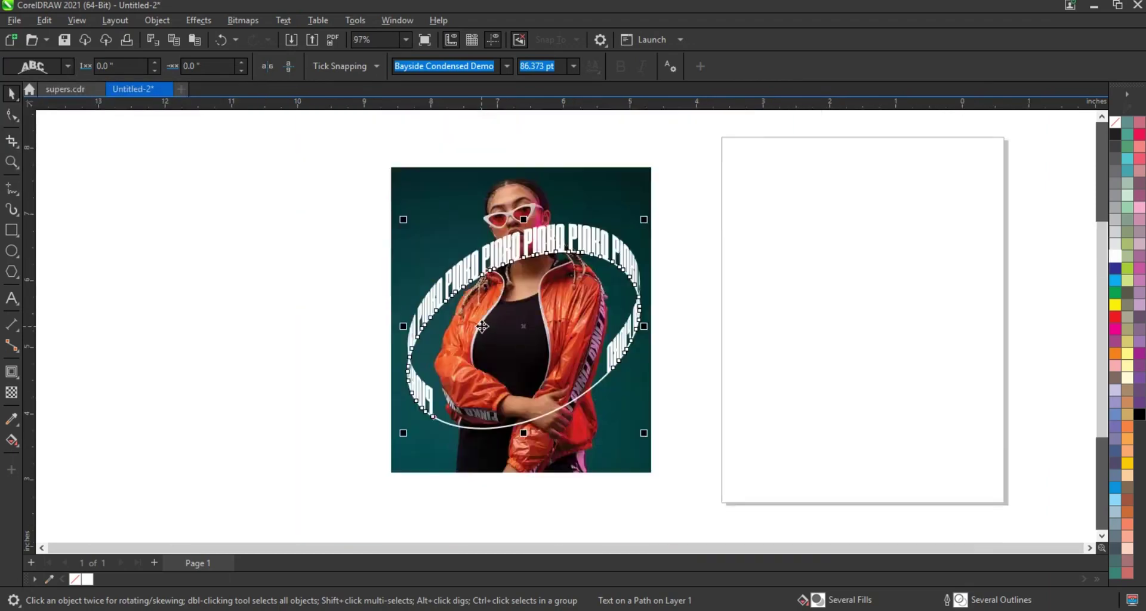
Step: Set the text's distance from the ellipse path to -0.15 inches and its offset along the path to -7.05 inches
click(156, 73)
click(157, 73)
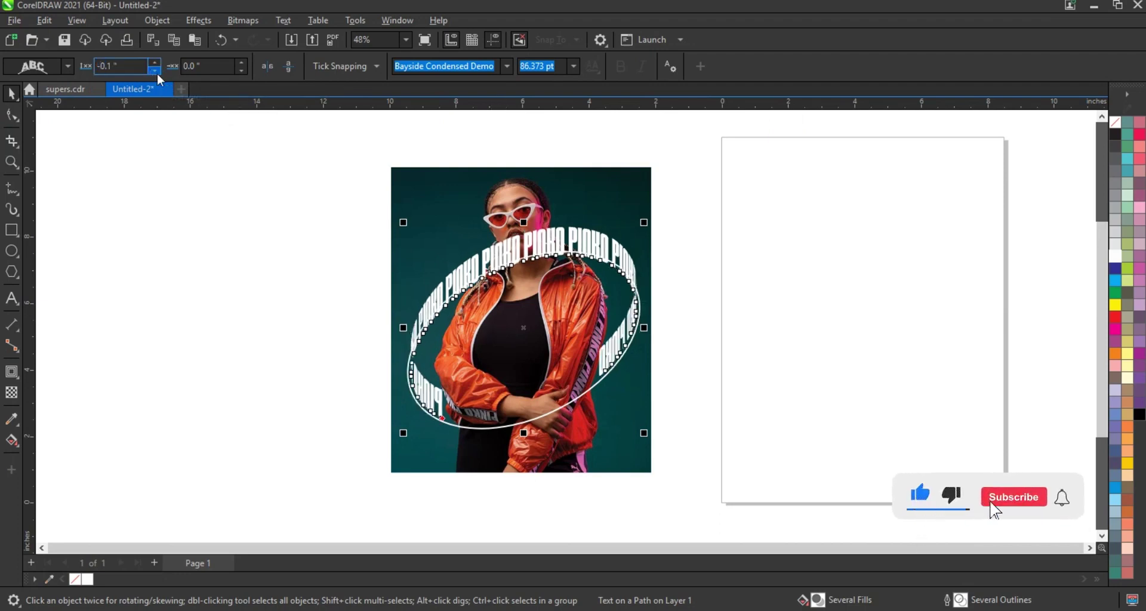
click(156, 62)
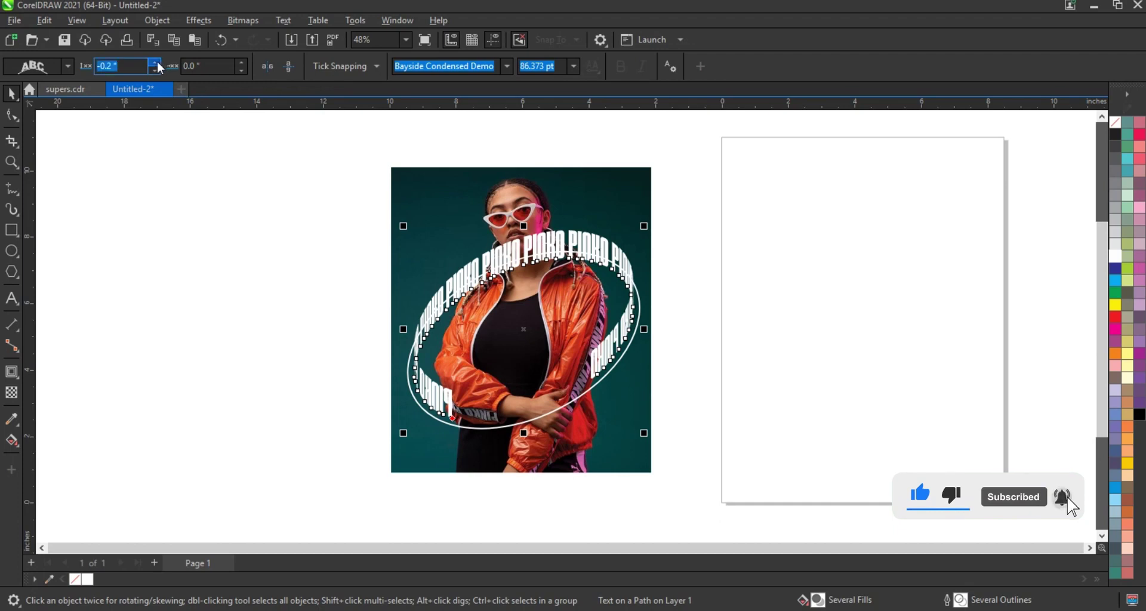
click(241, 69)
click(241, 69)
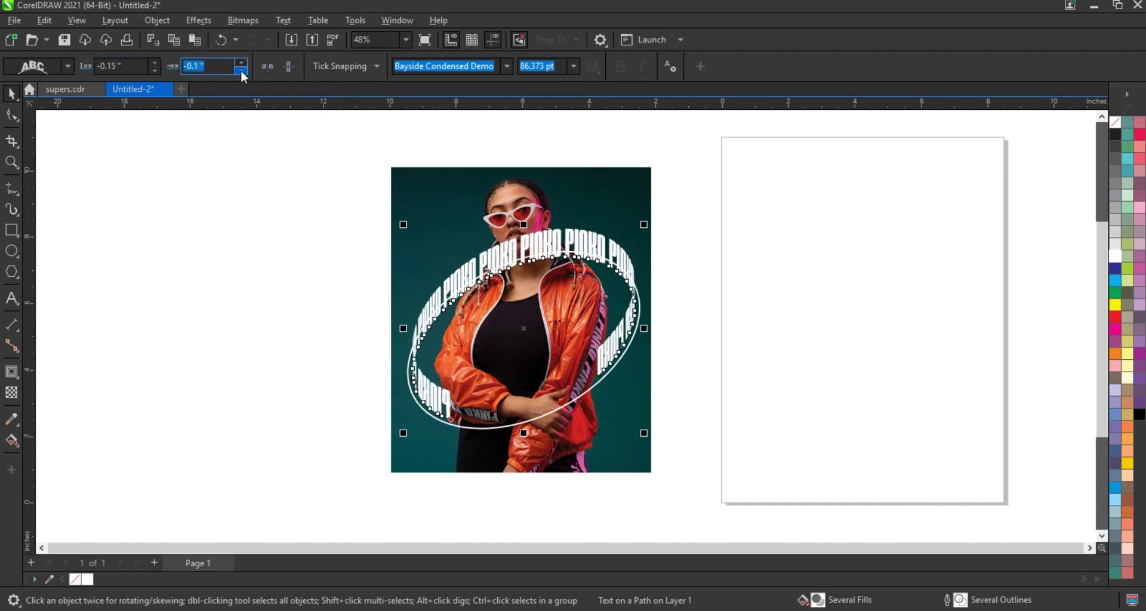
drag(241, 70, 242, 71)
Step: Paste the copied PINKO word twice more at the end of the text on the ellipse
key(F8)
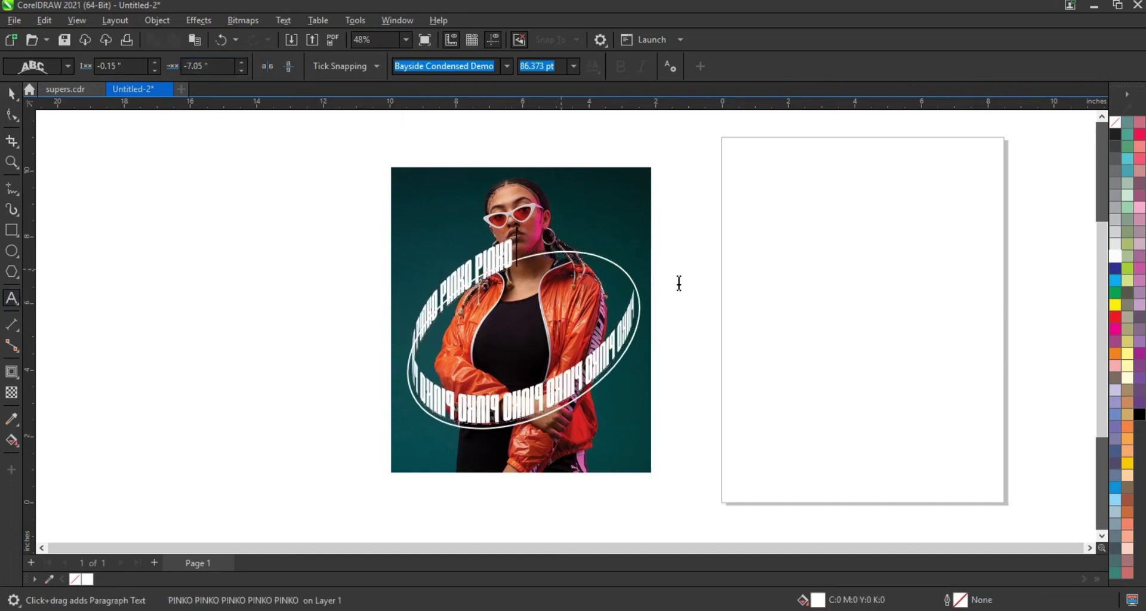
click(552, 263)
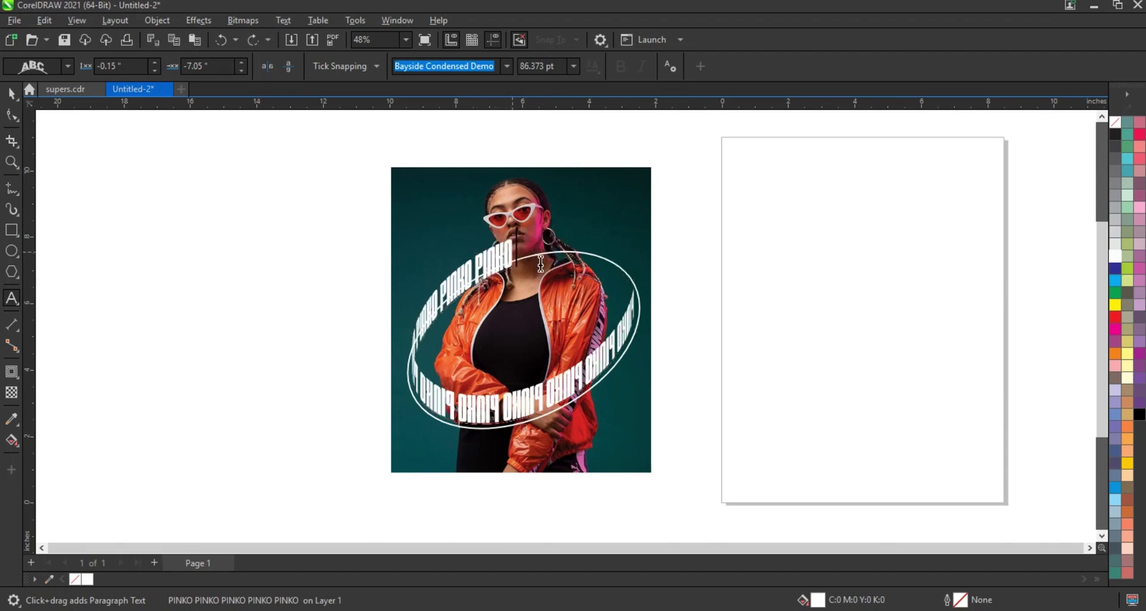
key(ctrl+v)
key(ctrl+v)
Step: Set the path text's distance from the ellipse to -0.15 inches and its offset along the path to -9.2 inches
click(155, 62)
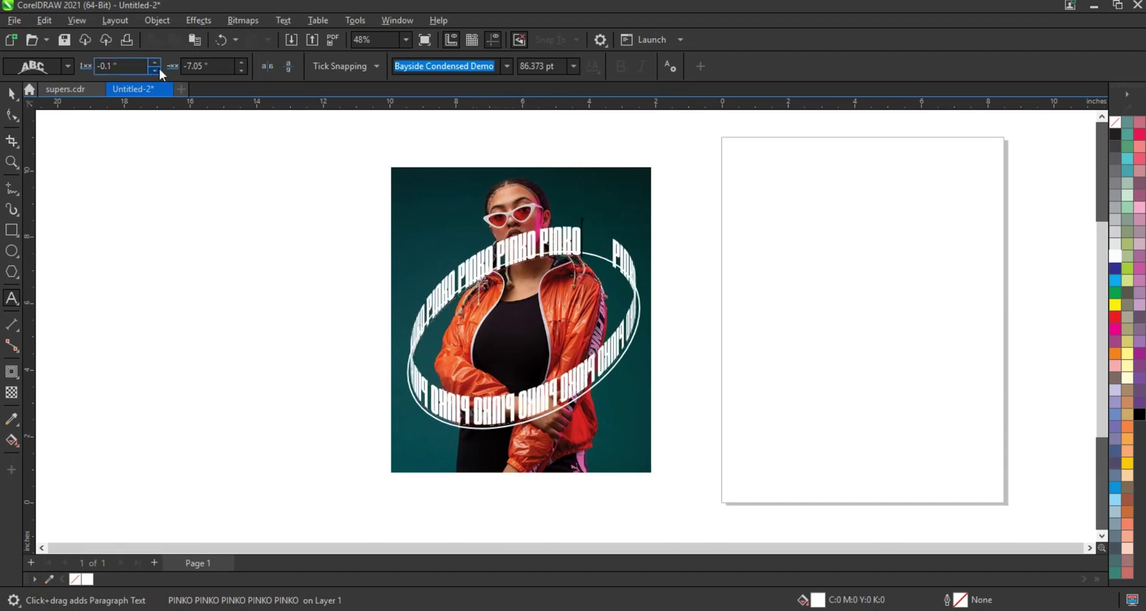
click(154, 71)
click(241, 62)
drag(241, 70, 240, 69)
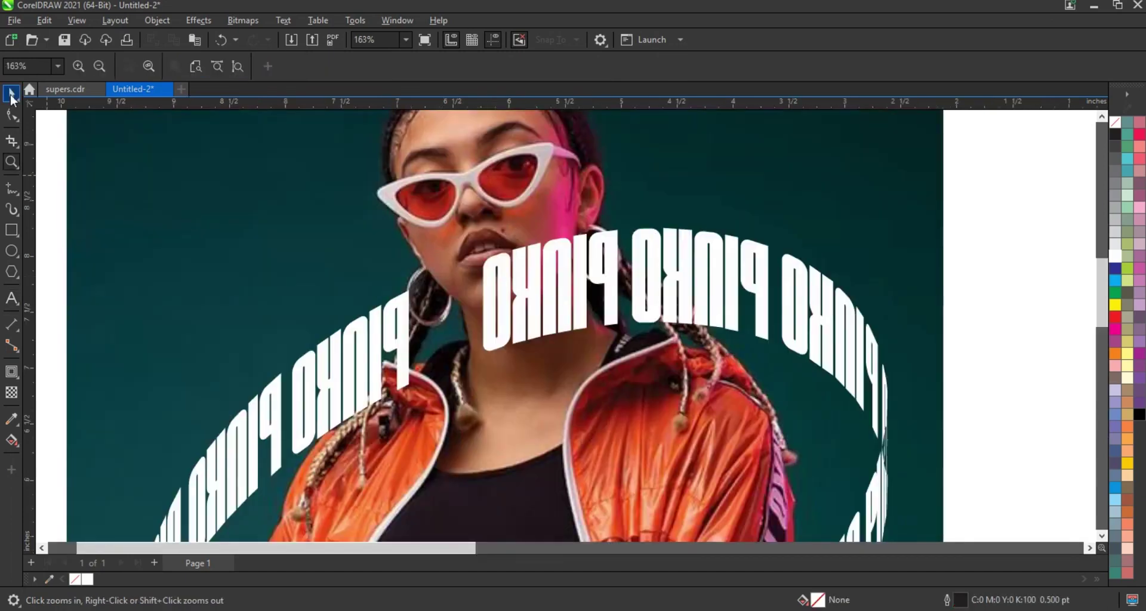
Step: Bring the model photo to the front so it covers the PINKO ring, and deselect it
click(11, 96)
scroll(654, 261, down, 3)
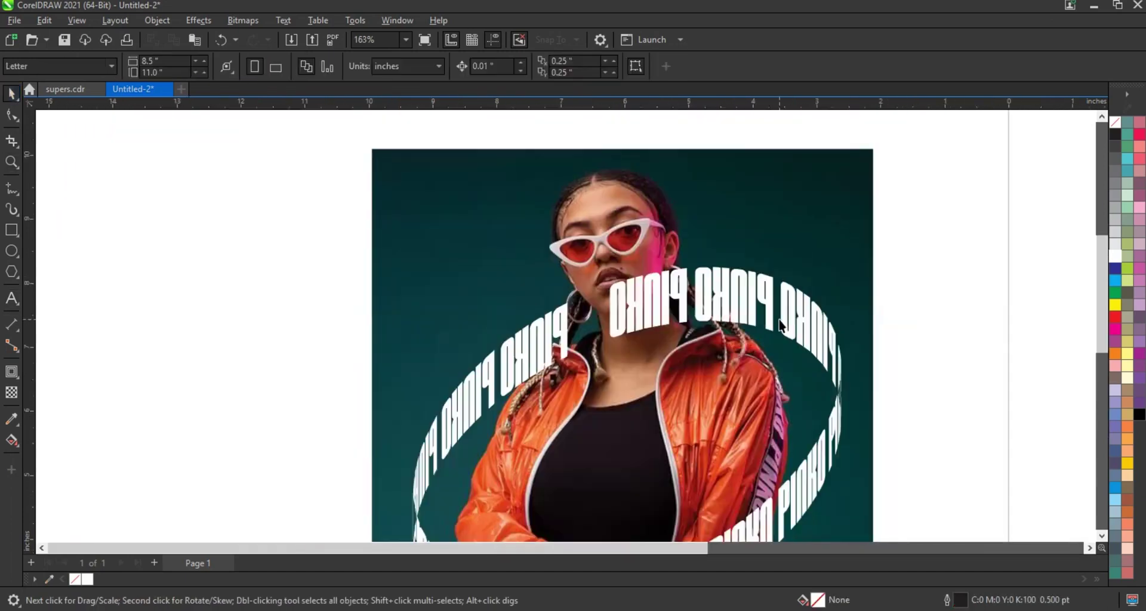
click(635, 220)
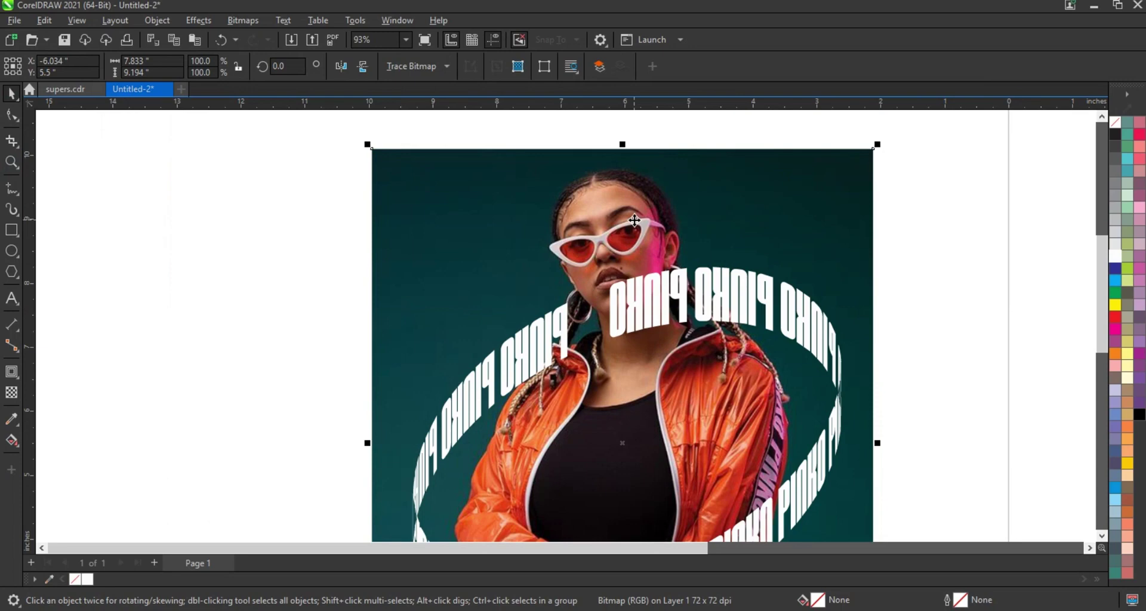
key(shift+Page_Up)
key(Escape)
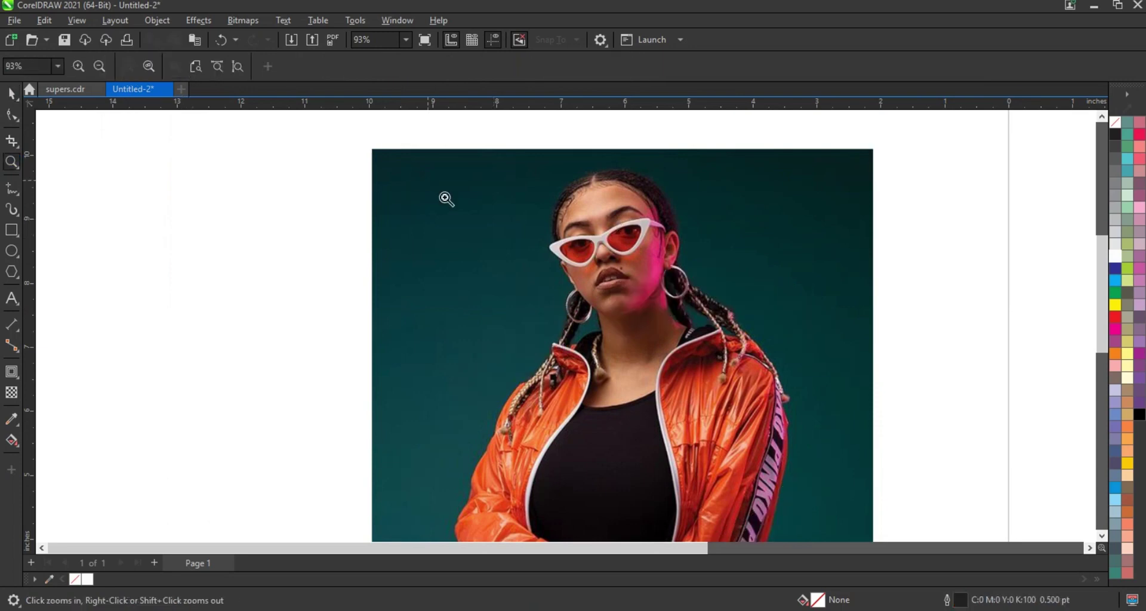
Step: Using the Freehand tool with a 2.0 pt outline, trace the model's edge from the shoulder beneath the jacket-side braid up past the earring to the cheek
drag(438, 188, 857, 453)
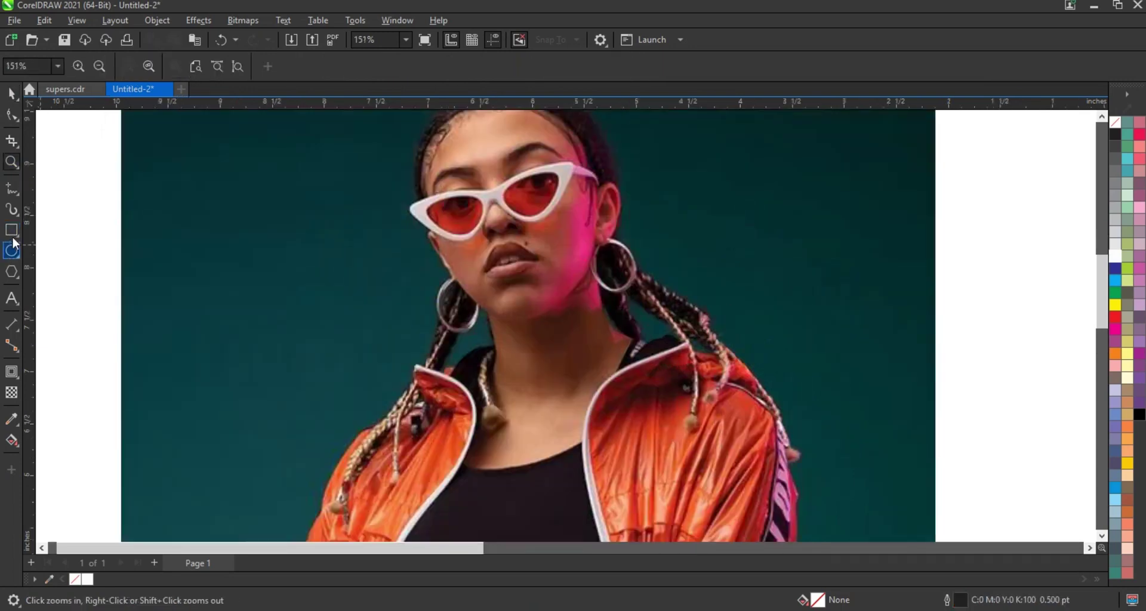
click(14, 189)
click(449, 66)
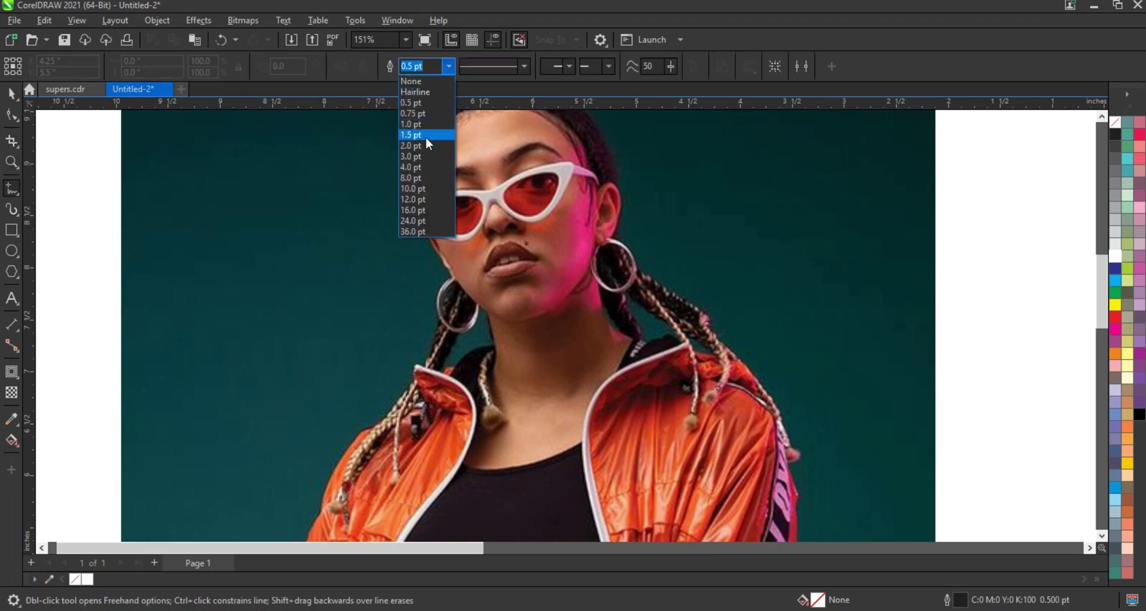
click(424, 146)
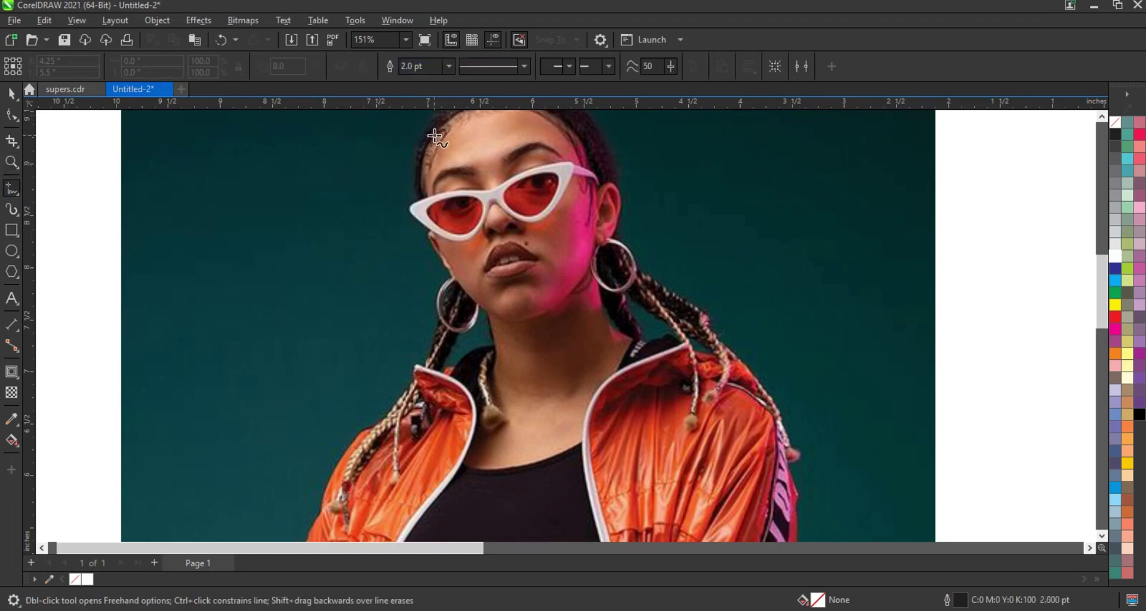
click(389, 417)
click(415, 382)
click(423, 369)
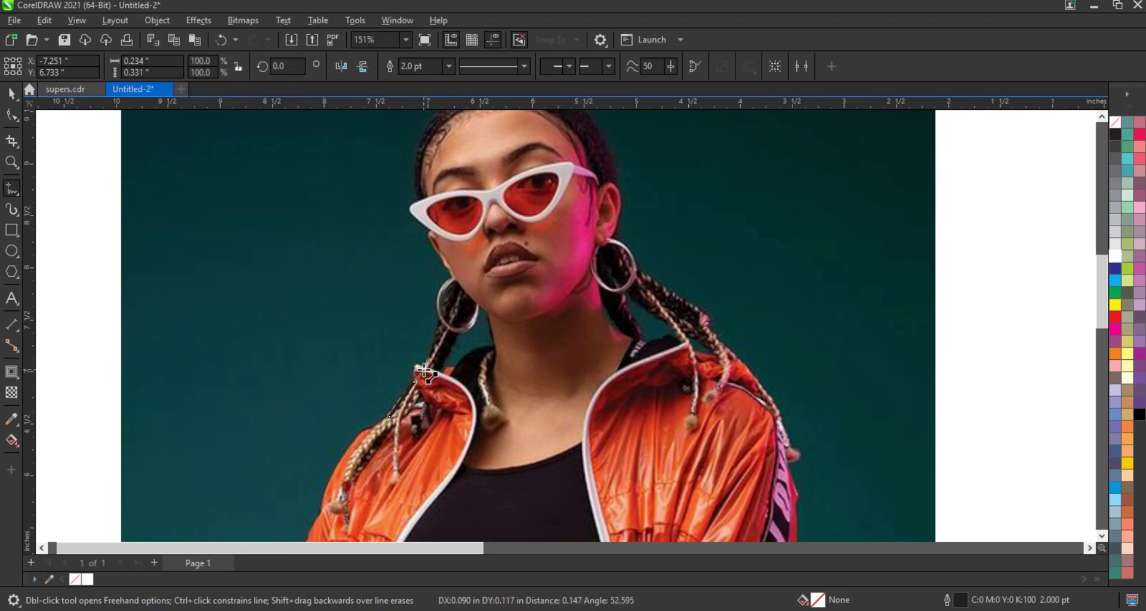
click(436, 323)
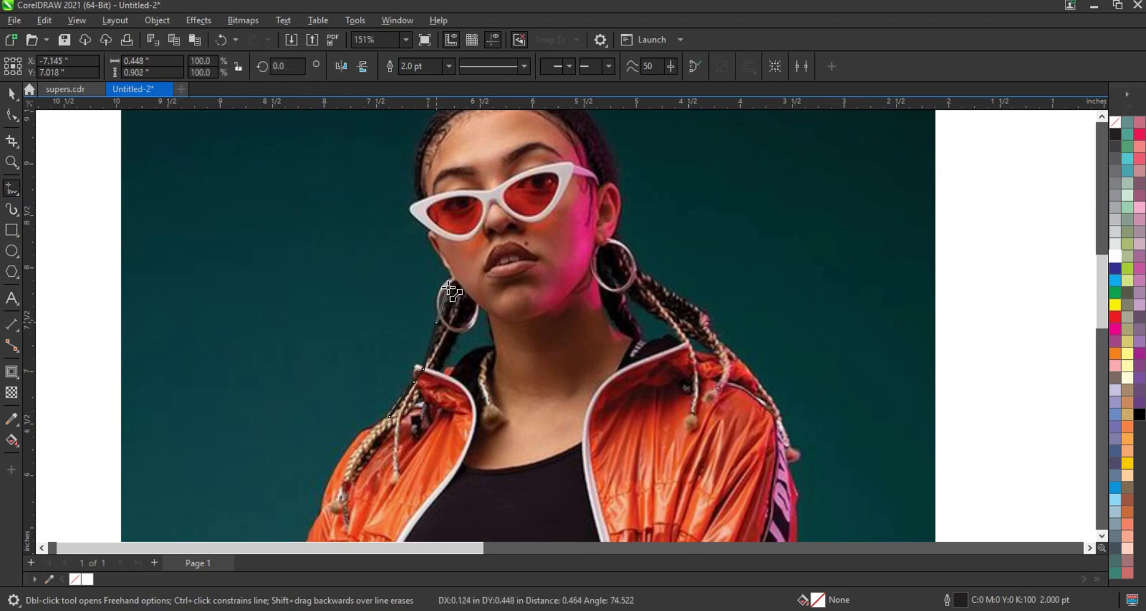
click(451, 277)
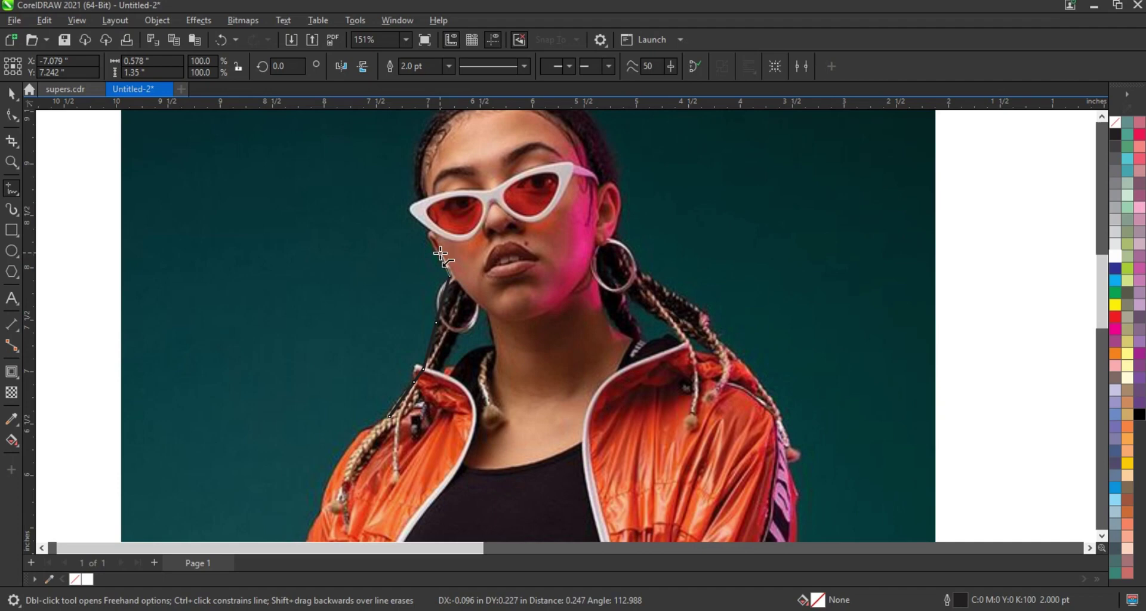
click(441, 253)
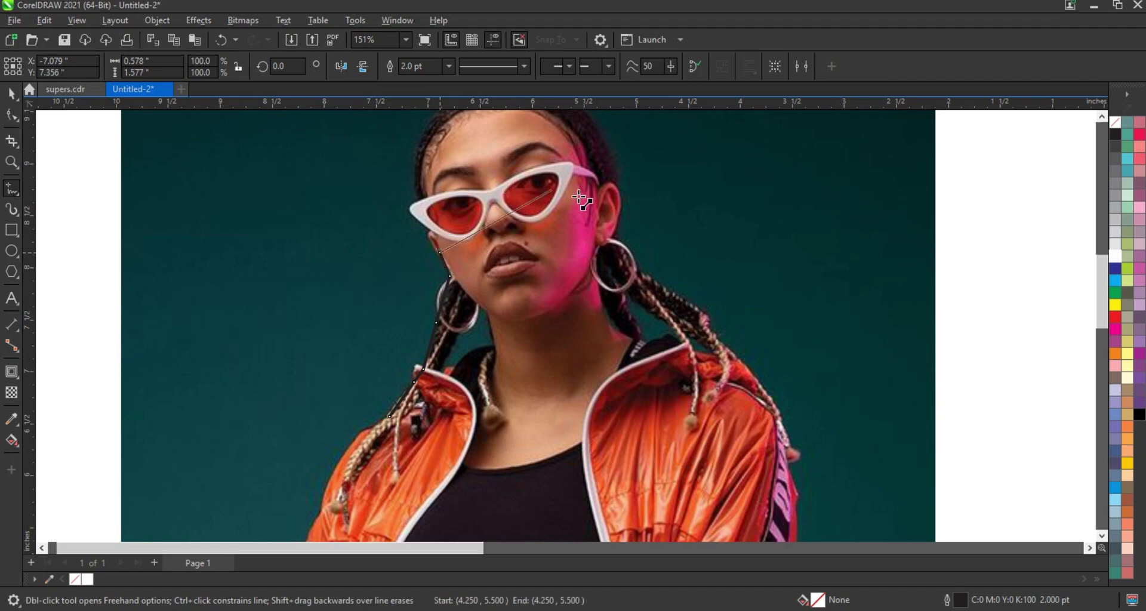
Step: Continue the outline across the face to the other ear, down the braids to the sleeve, and close it at its starting point
click(612, 225)
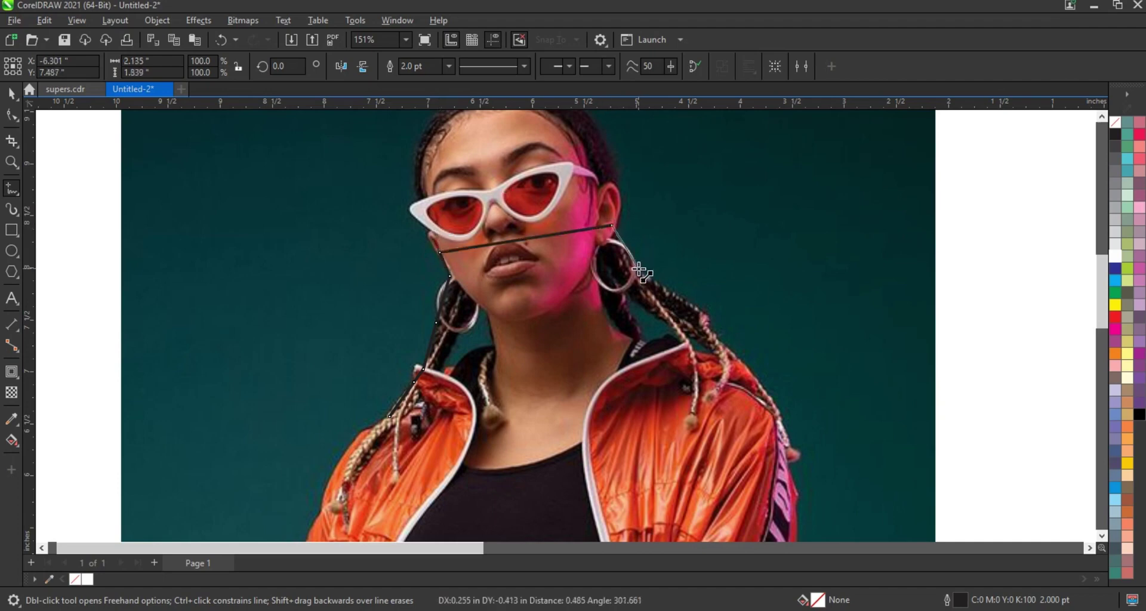
click(638, 269)
click(670, 291)
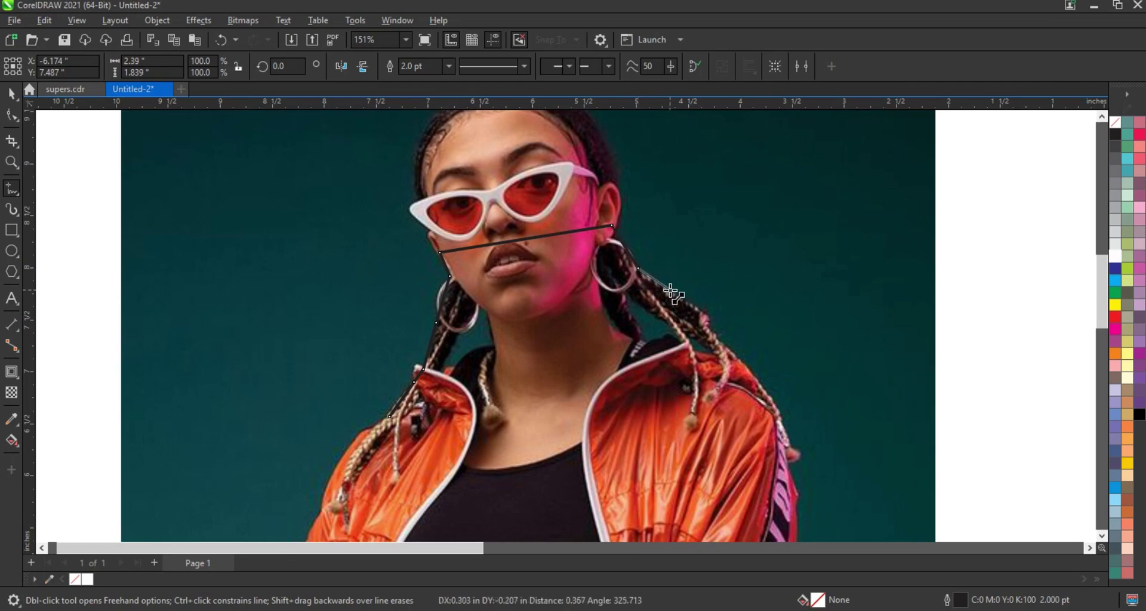
click(709, 330)
click(741, 365)
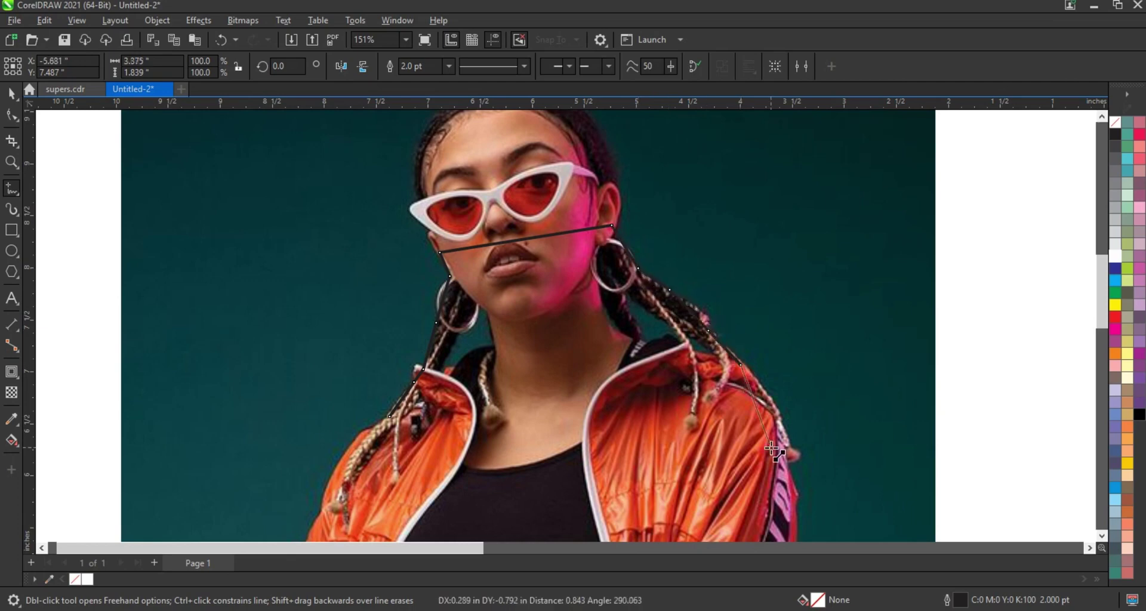
click(771, 446)
click(391, 417)
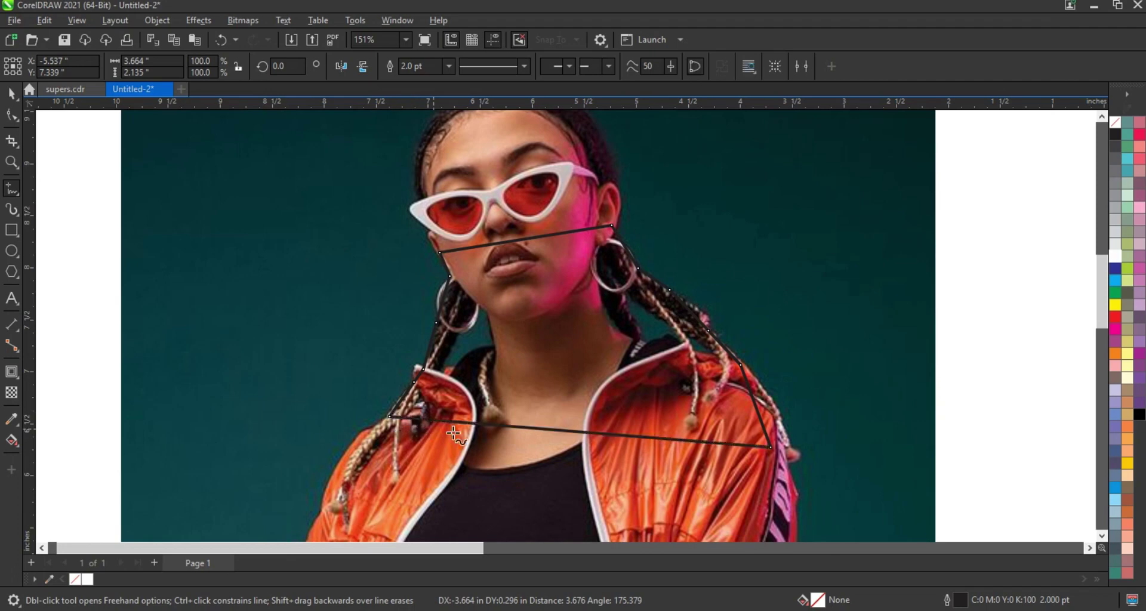
Step: Convert all segments of the closed outline to curves and bend the segment beside the first traced earring outward along its rim
click(11, 113)
mouse_move(243, 179)
mouse_down()
mouse_move(752, 403)
mouse_move(824, 478)
mouse_up()
click(218, 67)
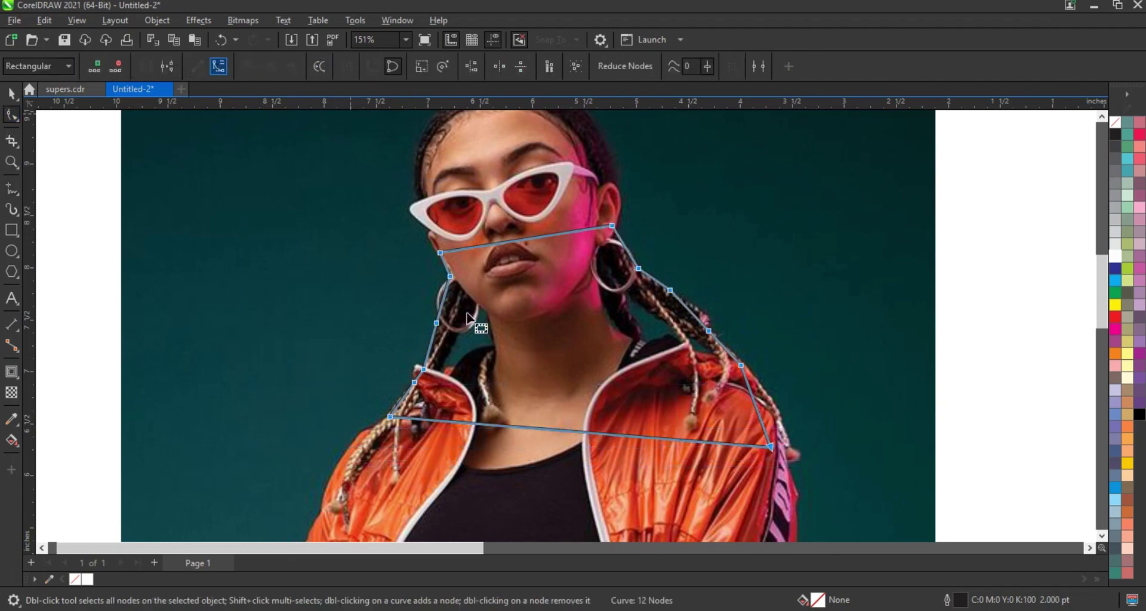
drag(444, 298, 437, 293)
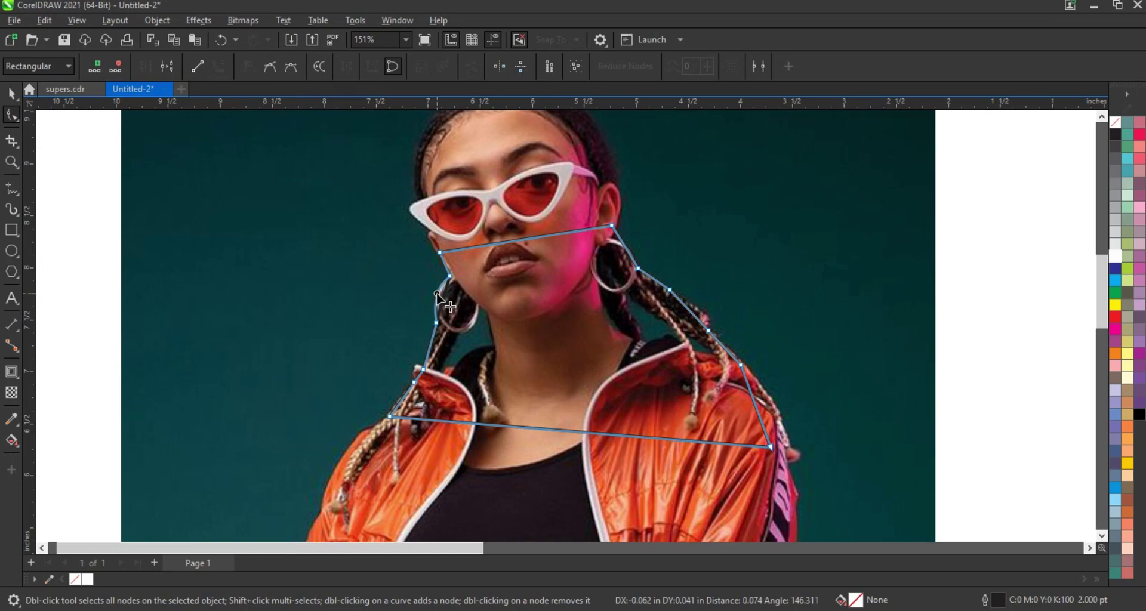
click(417, 371)
key(ctrl+z)
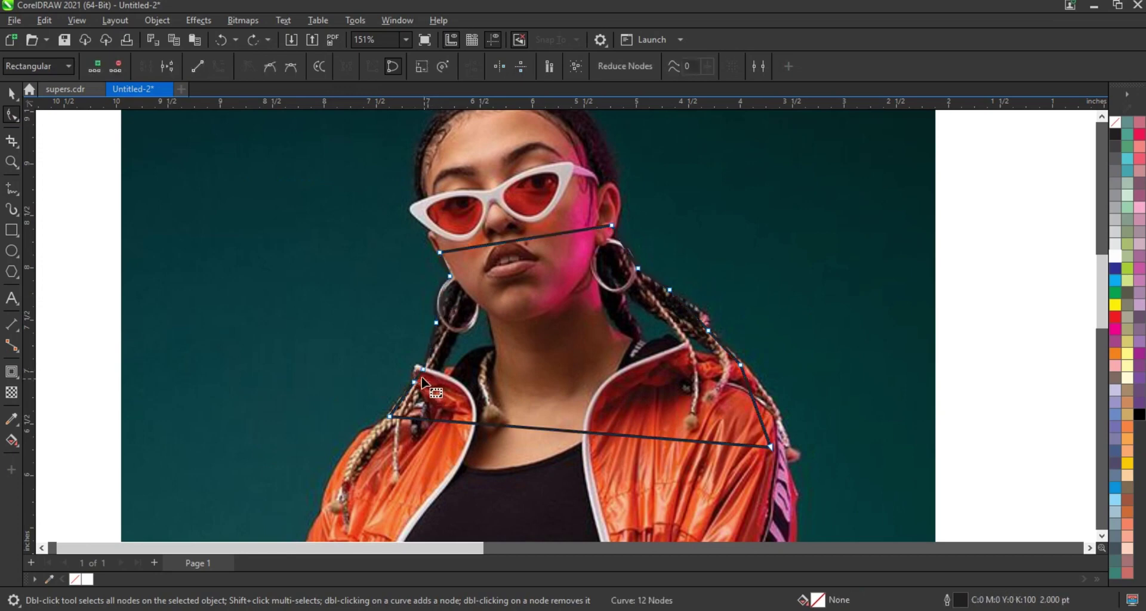
Step: Fit the outline's other side to the earring, braids and shoulder by bending its segments, and move the lower corner node to the sleeve's edge
drag(693, 314, 701, 314)
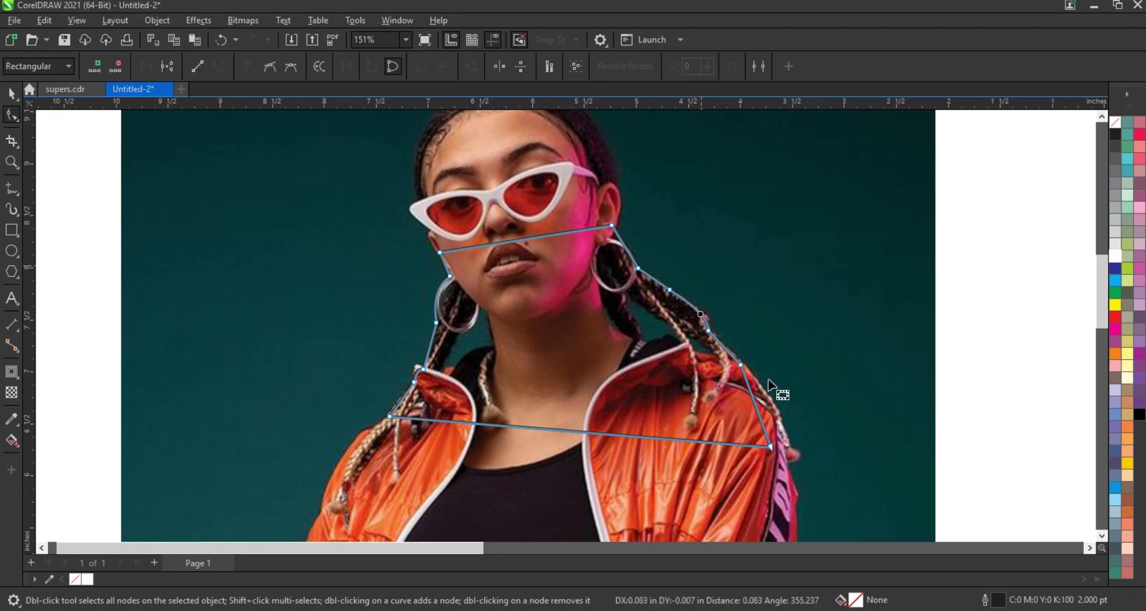
click(768, 409)
drag(756, 411, 780, 451)
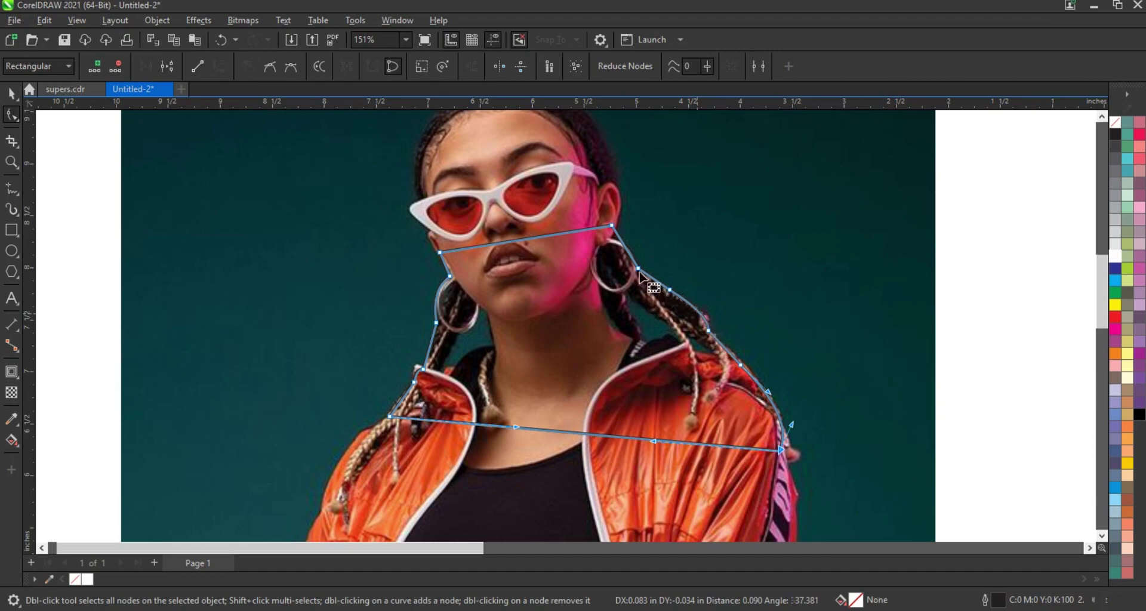
click(630, 253)
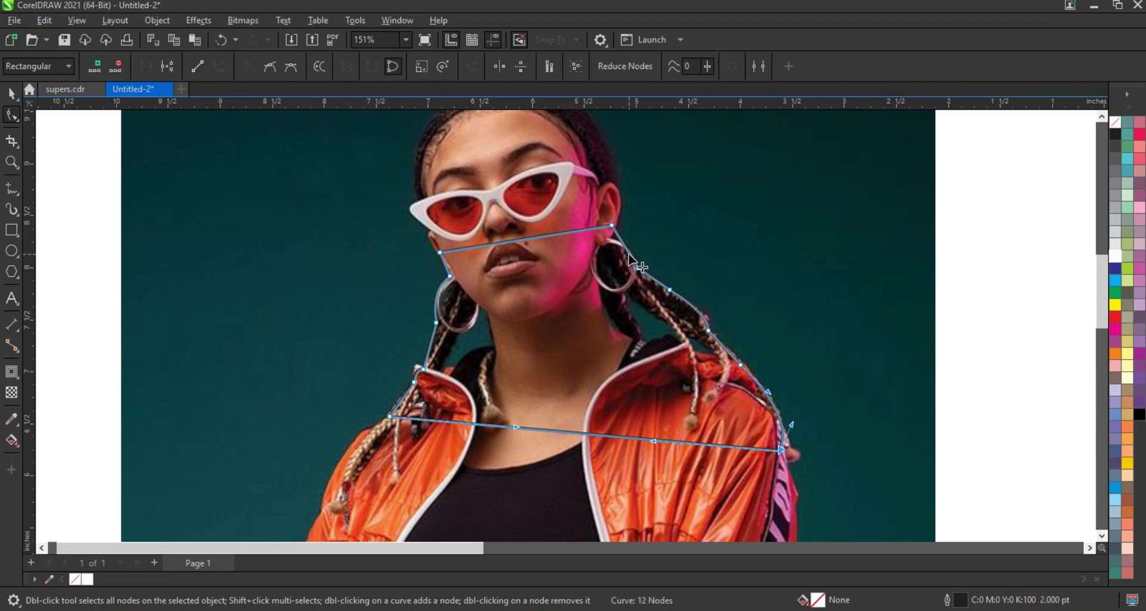
Step: Send the model photo to the back, behind the PINKO ring and the traced outline
click(11, 93)
click(859, 173)
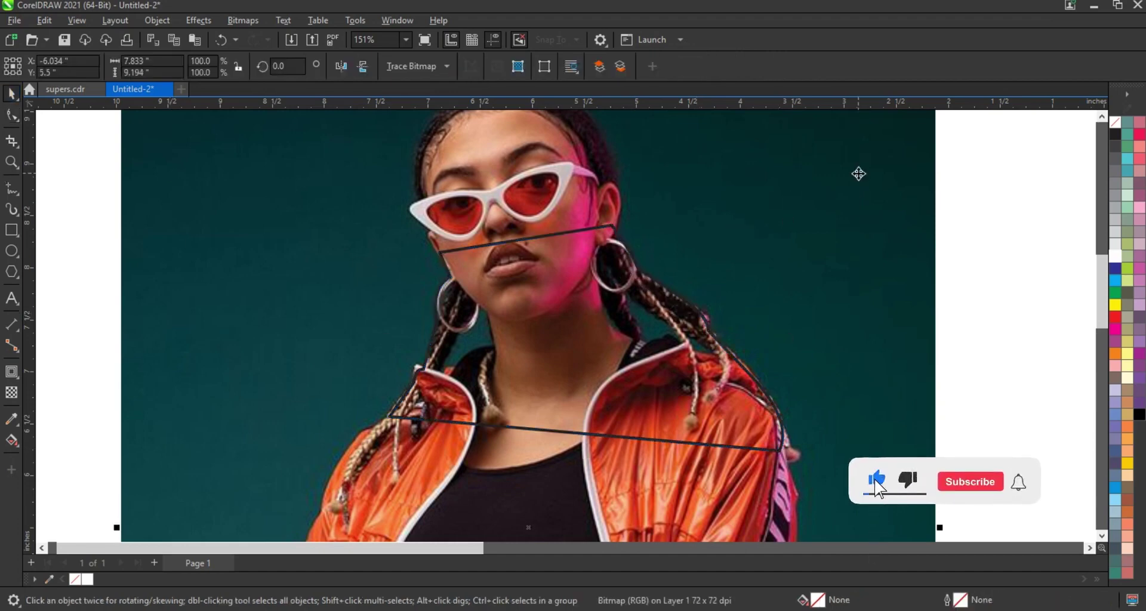
key(shift+Page_Down)
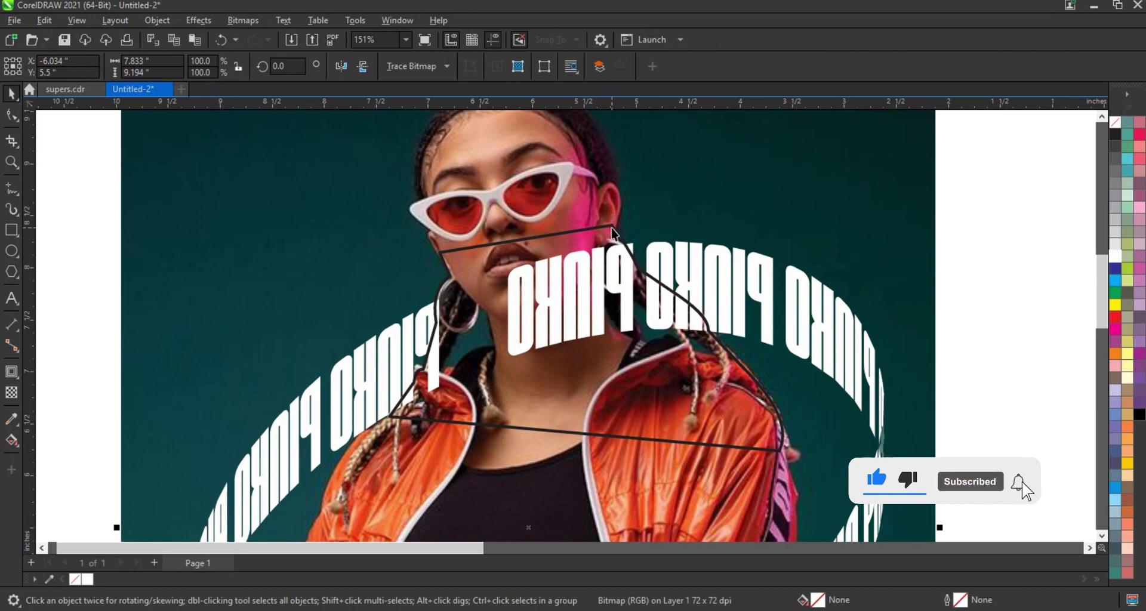
Step: Trim the PINKO ring with the closed outline around the model's neck and shoulders, and deselect the objects
click(613, 228)
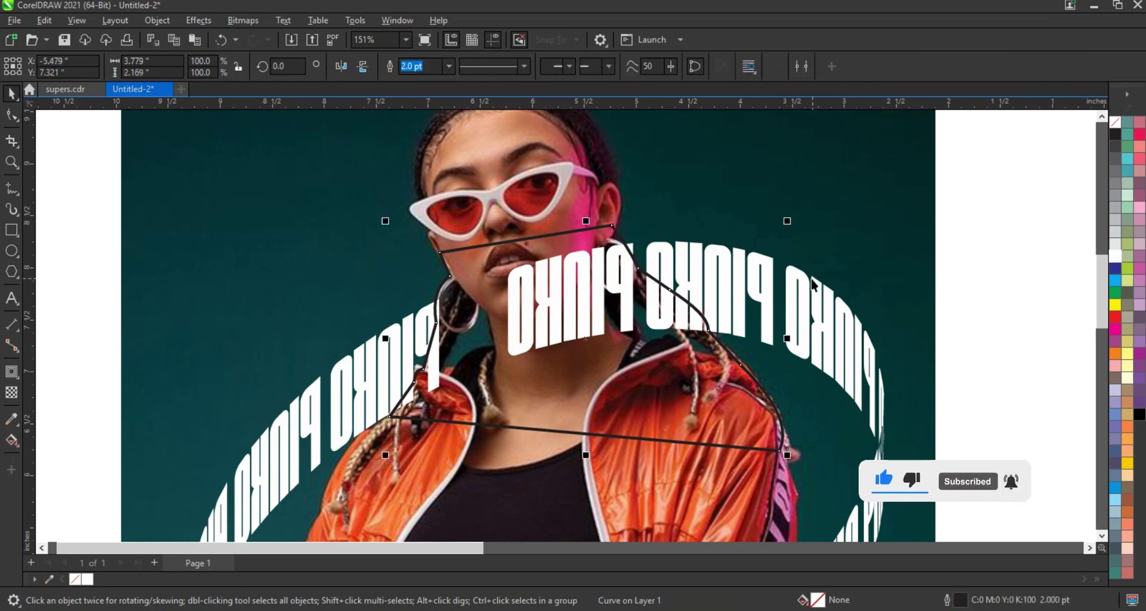
shift+click(814, 279)
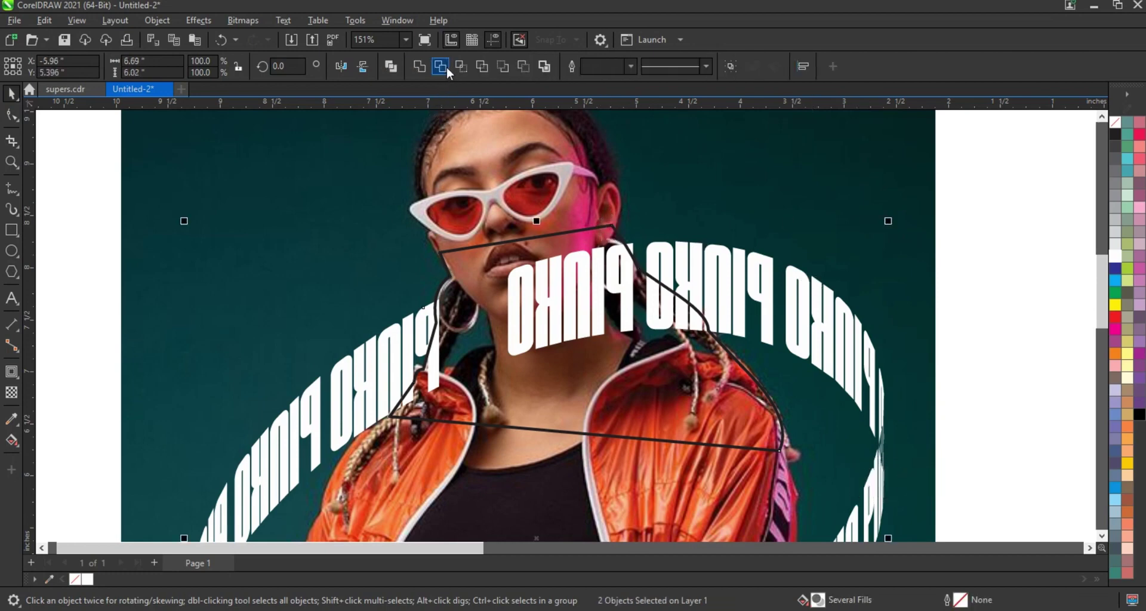
click(444, 66)
scroll(381, 206, down, 2)
key(Escape)
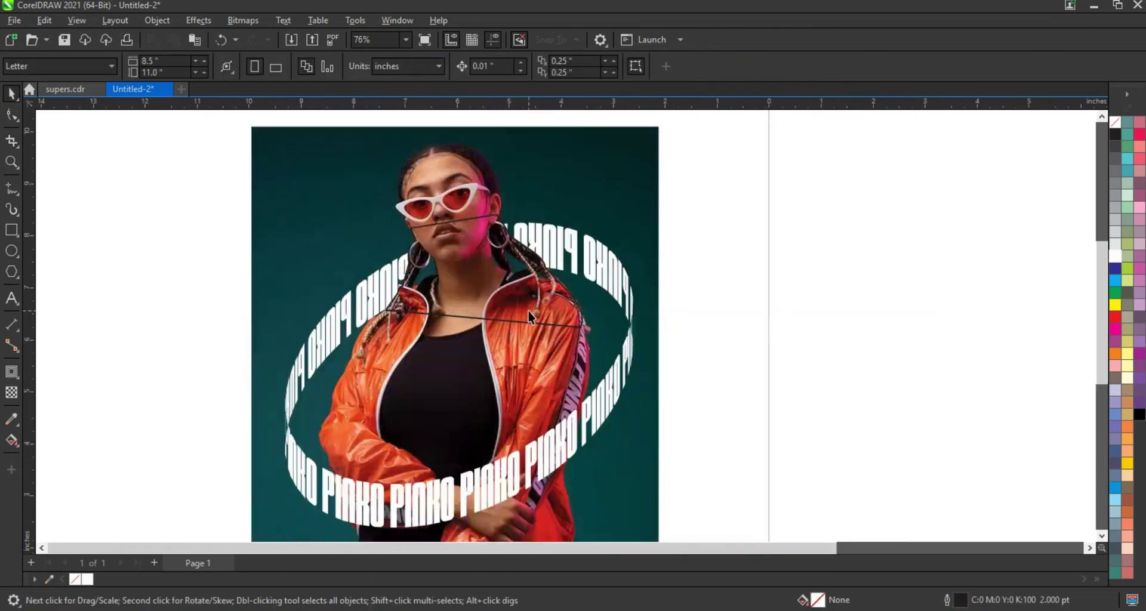
Step: Delete the traced outline from the model's face and shoulders, and leave nothing selected
click(529, 323)
key(Delete)
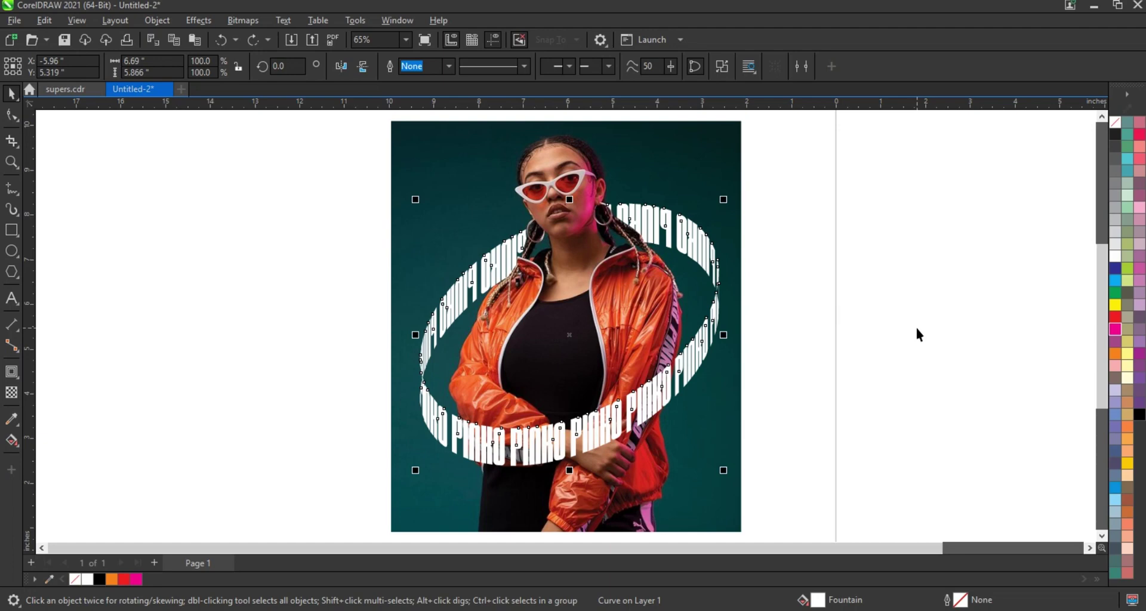
click(920, 329)
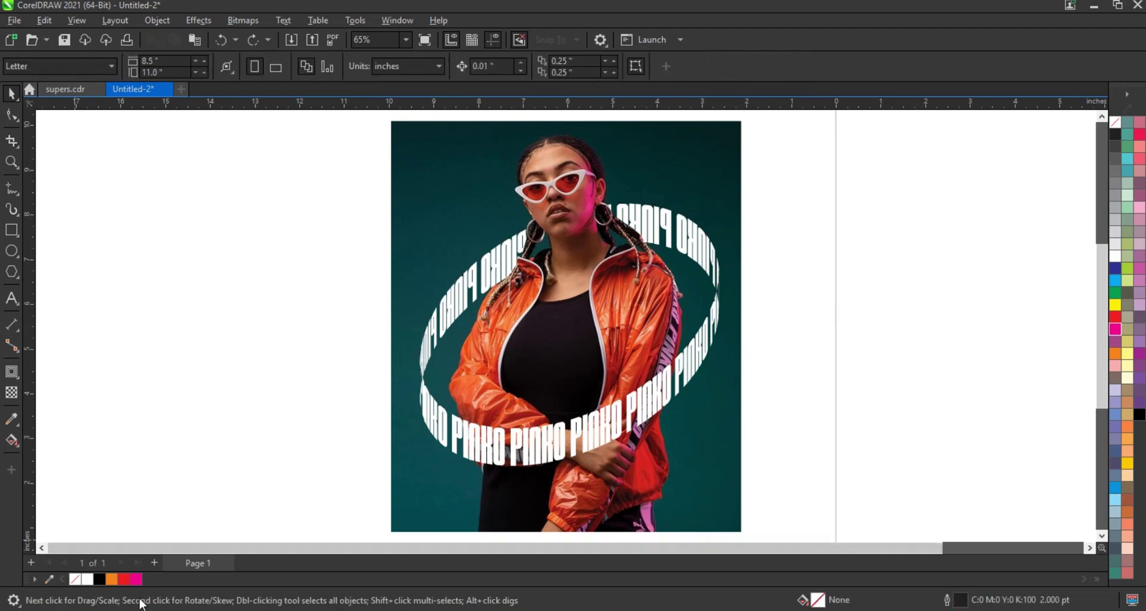